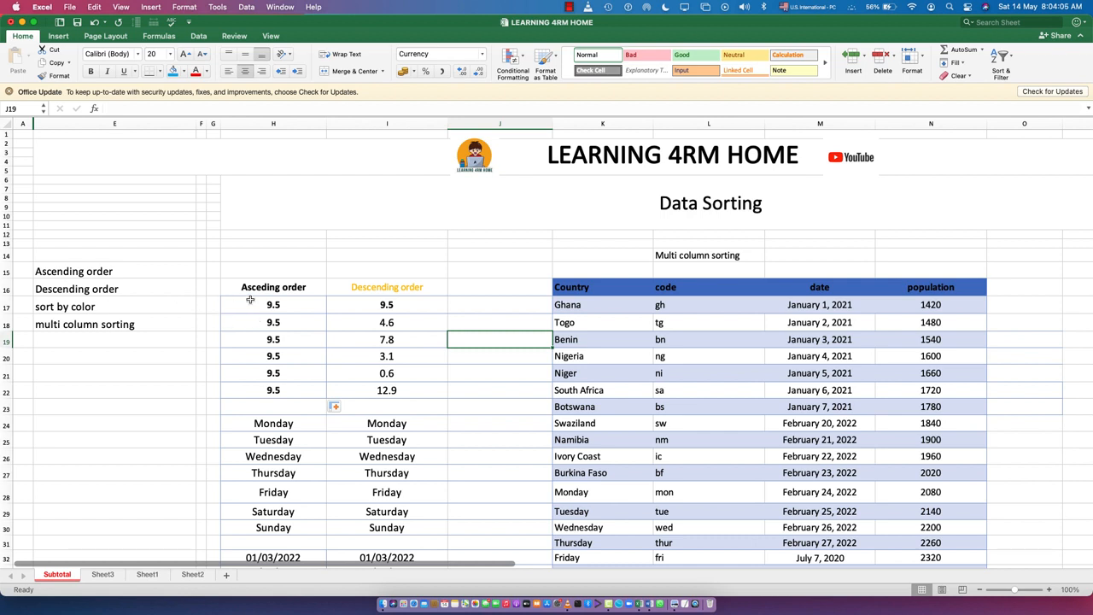
Correct the spelling of the column heading in cell H16 to "Ascending order"
{"action": "left_click", "coordinate": [256, 287]}
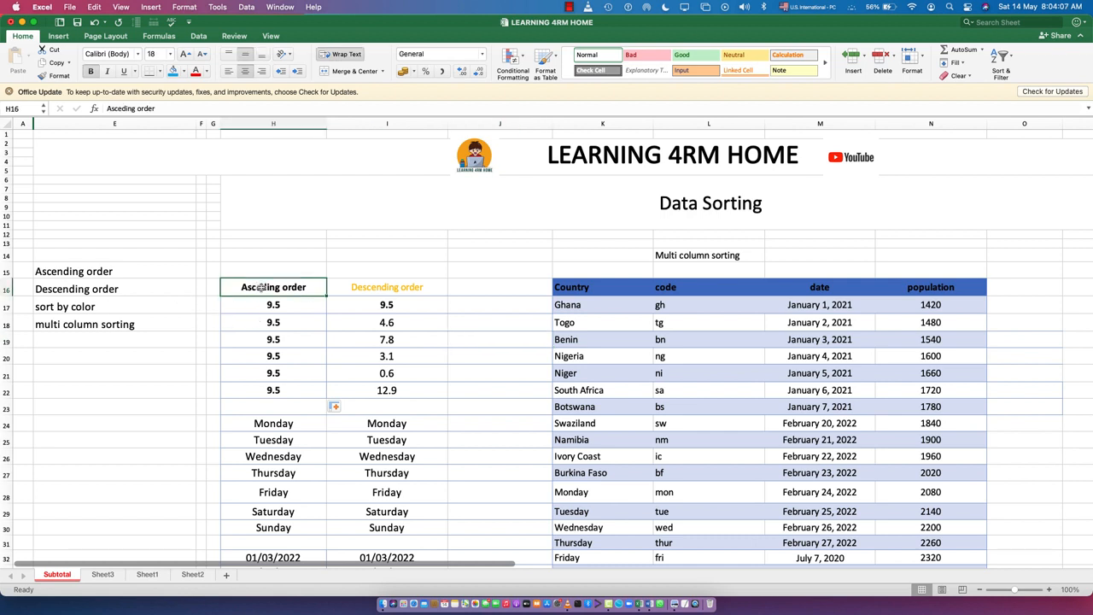
{"action": "double_click", "coordinate": [267, 288]}
{"action": "type", "text": "n"}
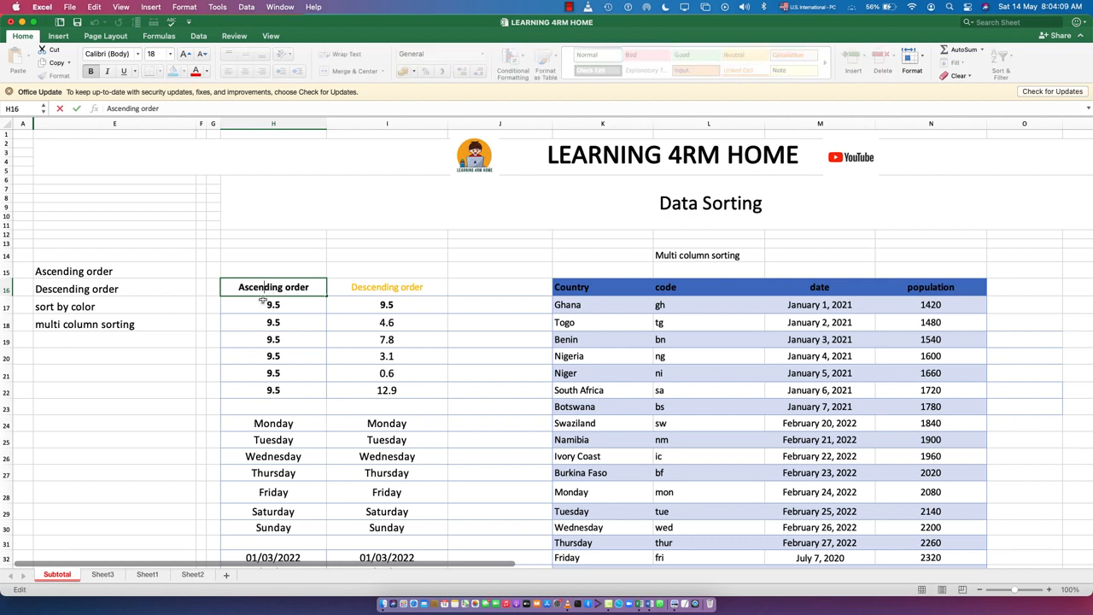
{"action": "key", "text": "Return"}
{"action": "left_click", "coordinate": [286, 326]}
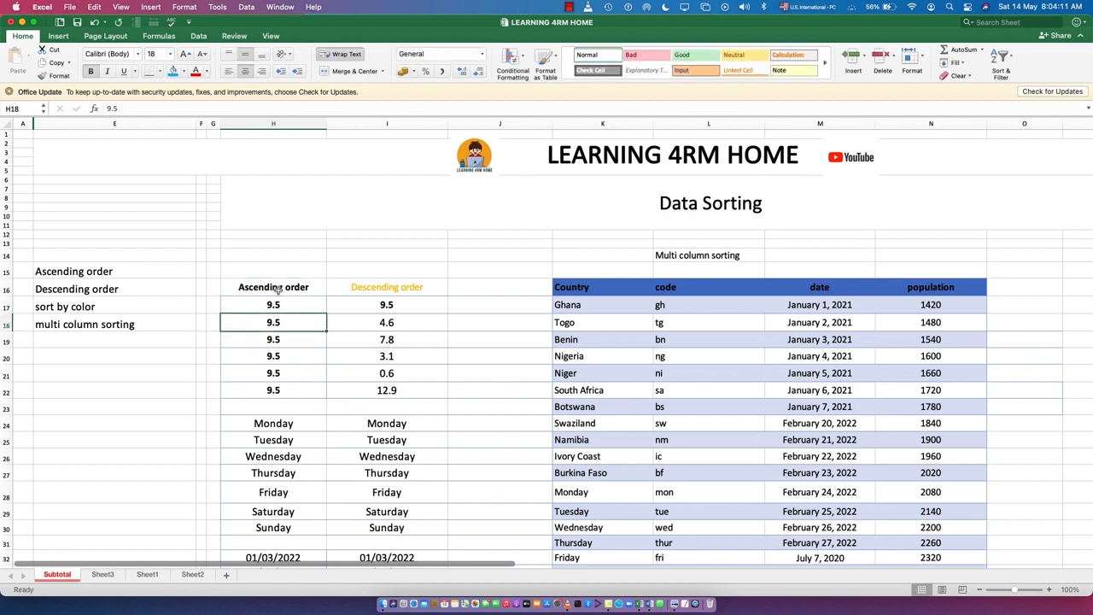
Undo the recent edits to restore the numbers in H17:H22, and fix the H16 heading to read "Ascending order"
{"action": "key", "text": "super+z"}
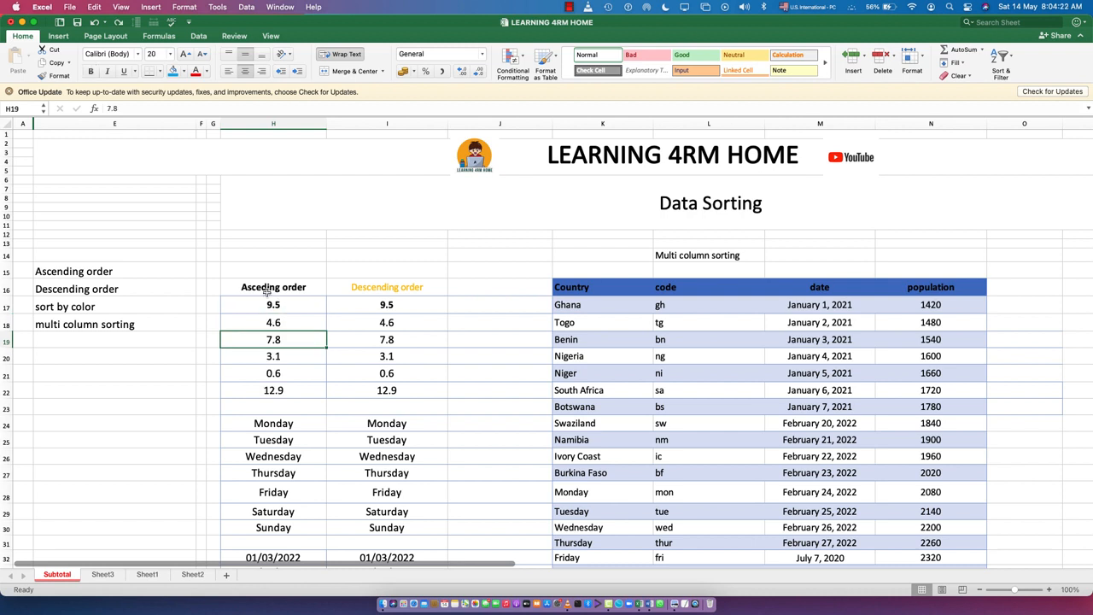
{"action": "double_click", "coordinate": [268, 287]}
{"action": "type", "text": "n"}
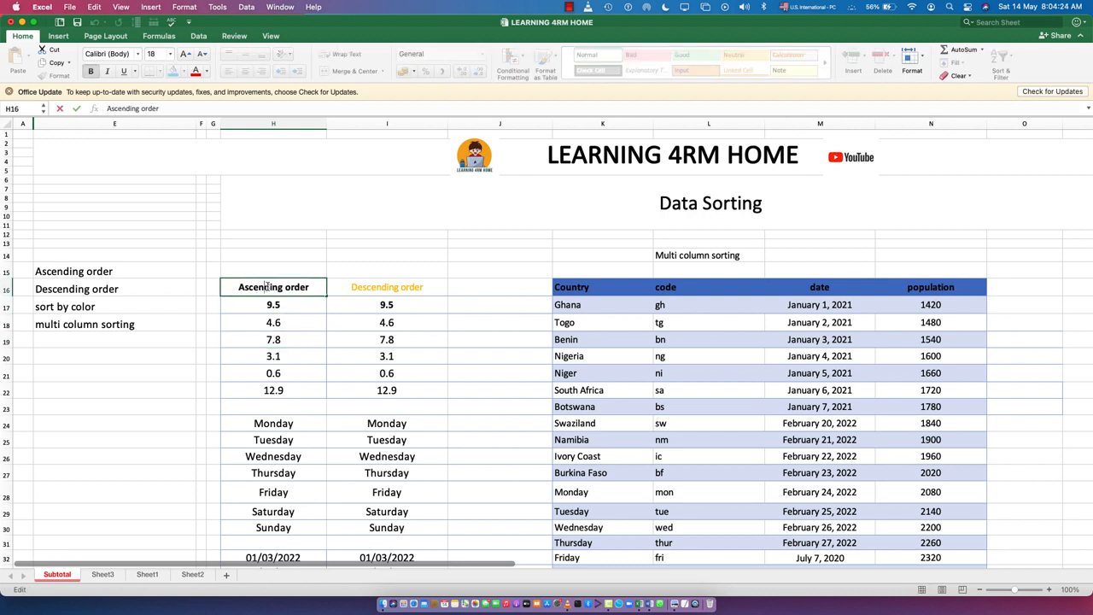
{"action": "key", "text": "Return"}
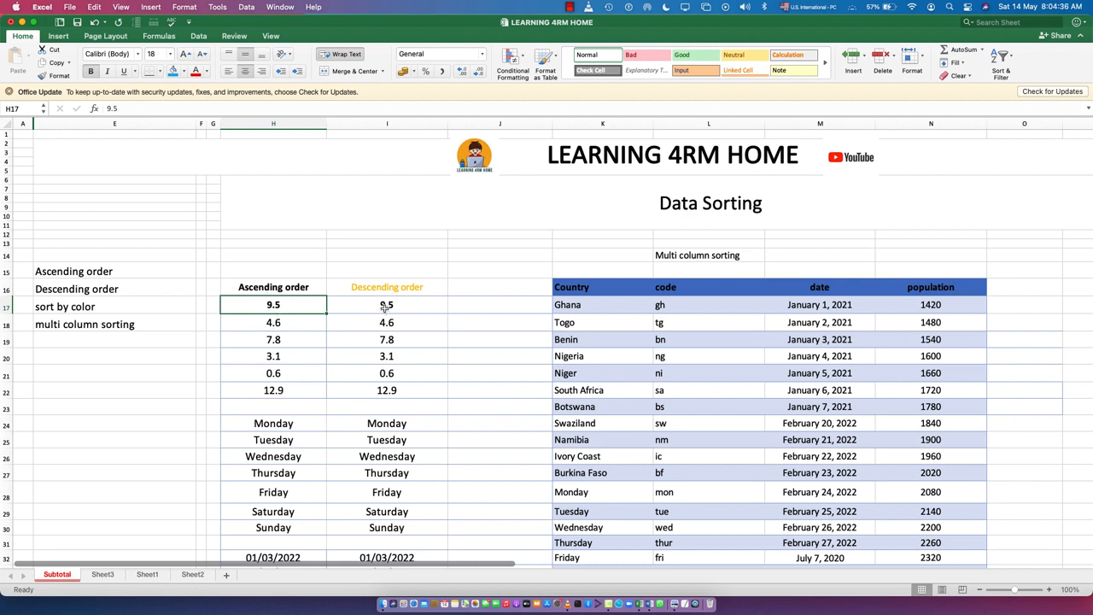
Label the ascending column "a - z" in H15 and the descending column "z - a" in I15
{"action": "left_click", "coordinate": [250, 270]}
{"action": "type", "text": "a"}
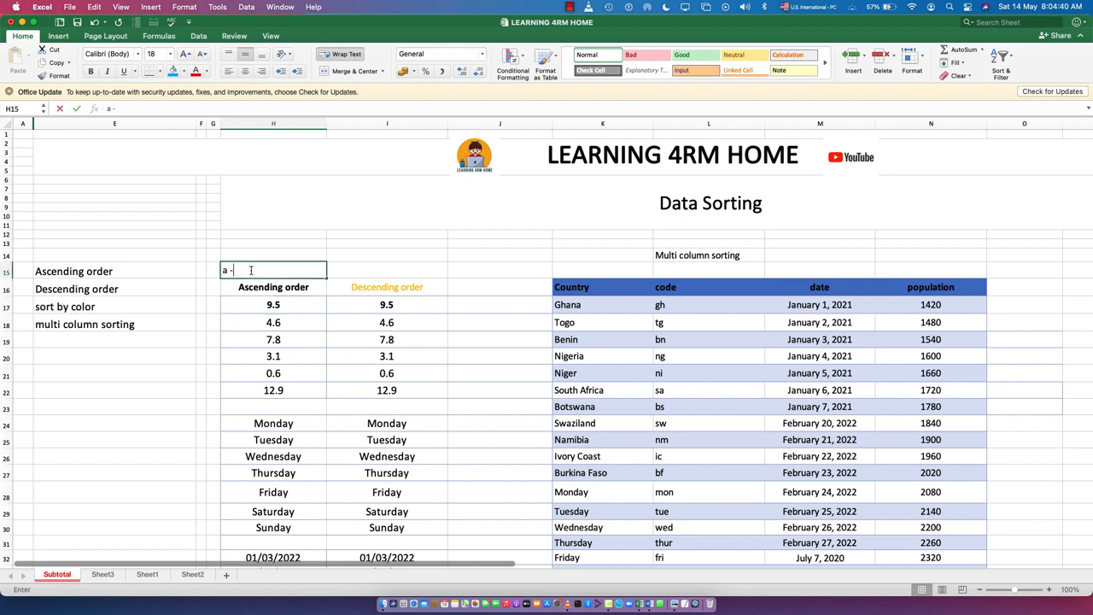
{"action": "type", "text": " - z"}
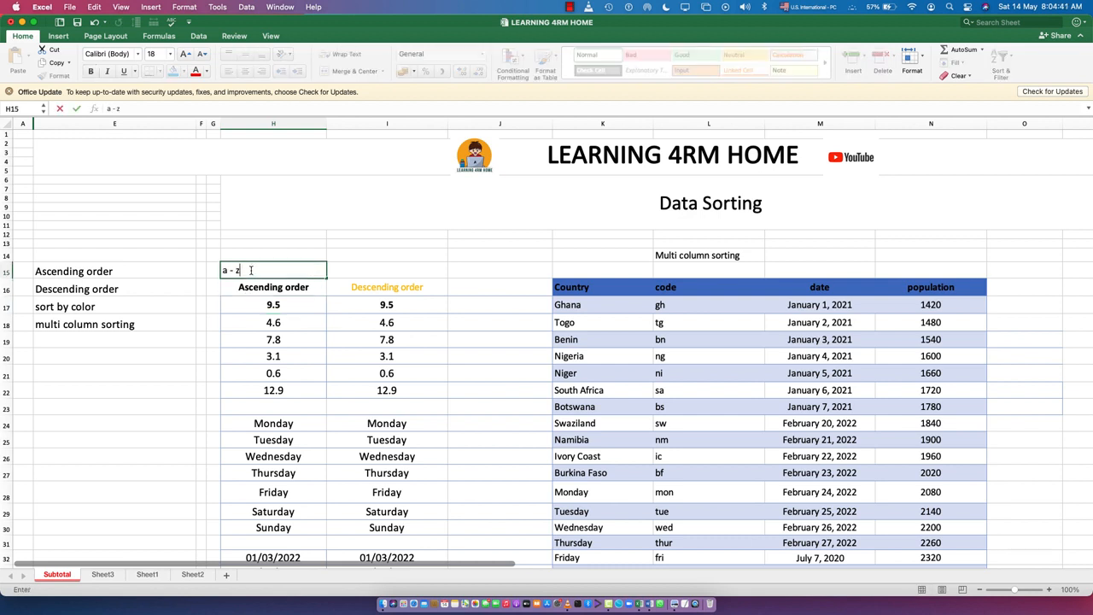
{"action": "left_click", "coordinate": [375, 265]}
{"action": "type", "text": "z - a"}
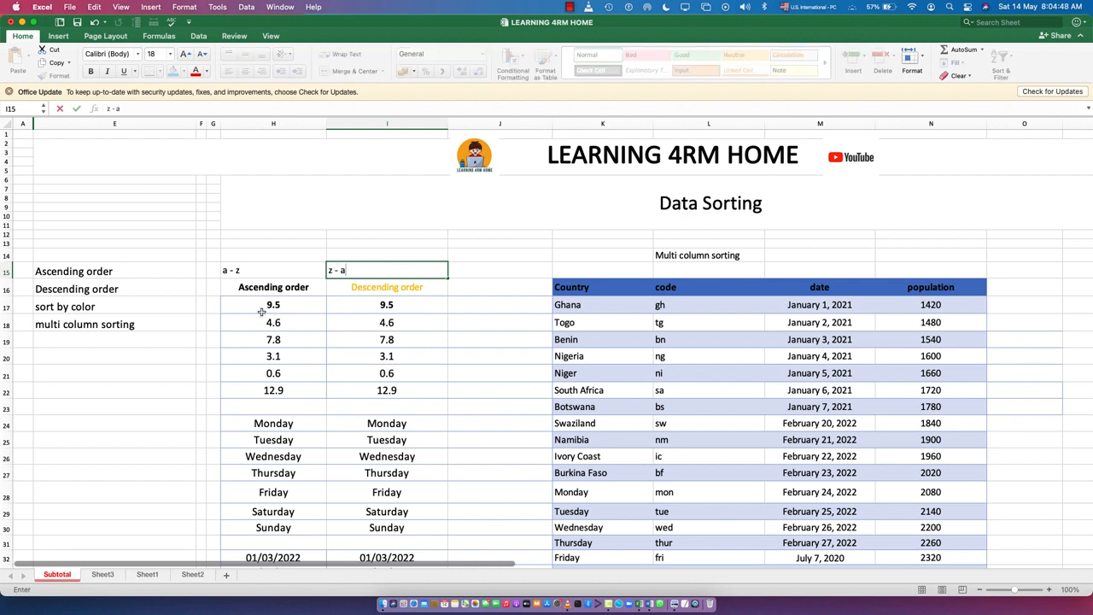
Sort the numbers in H17:H22 from smallest to largest, expanding the selection to the adjacent data
{"action": "mouse_move", "coordinate": [277, 304]}
{"action": "left_mouse_down"}
{"action": "mouse_move", "coordinate": [280, 389]}
{"action": "mouse_move", "coordinate": [266, 395]}
{"action": "left_mouse_up"}
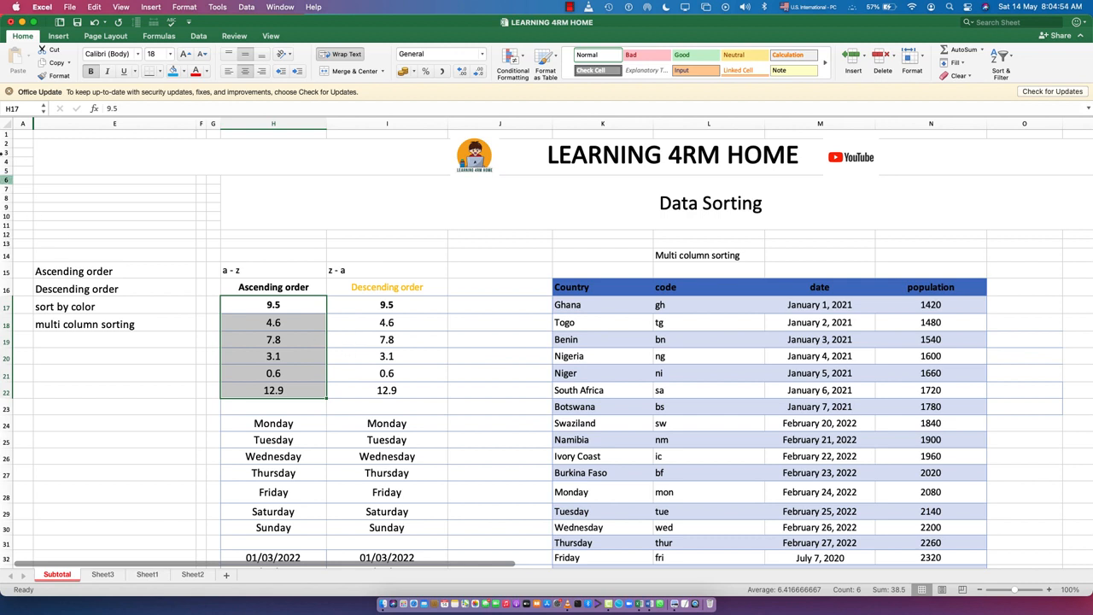
{"action": "left_click", "coordinate": [1004, 55]}
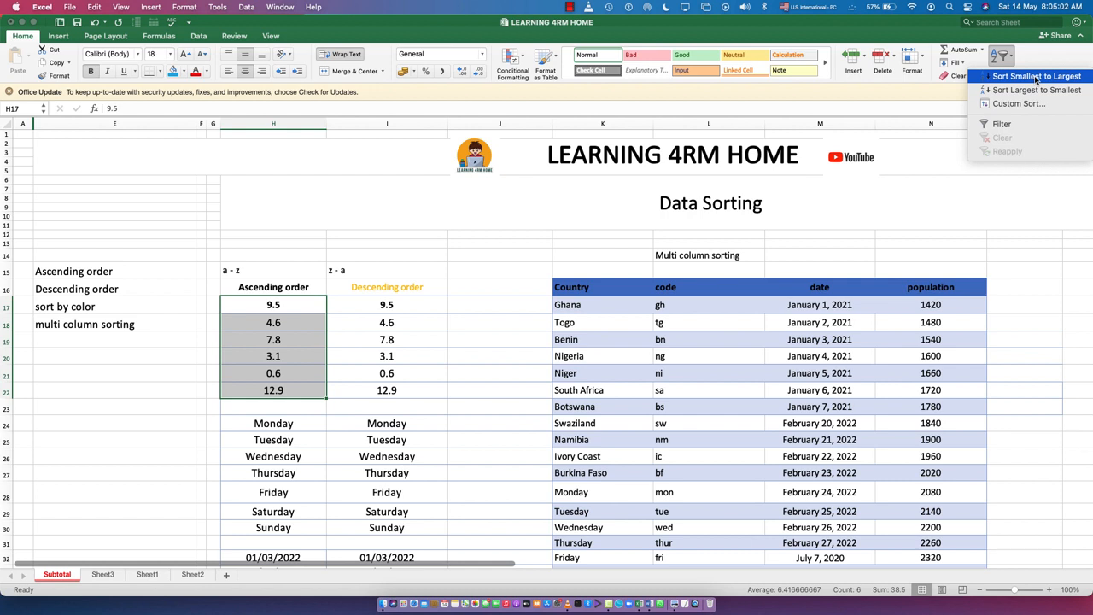
{"action": "left_click", "coordinate": [1037, 78]}
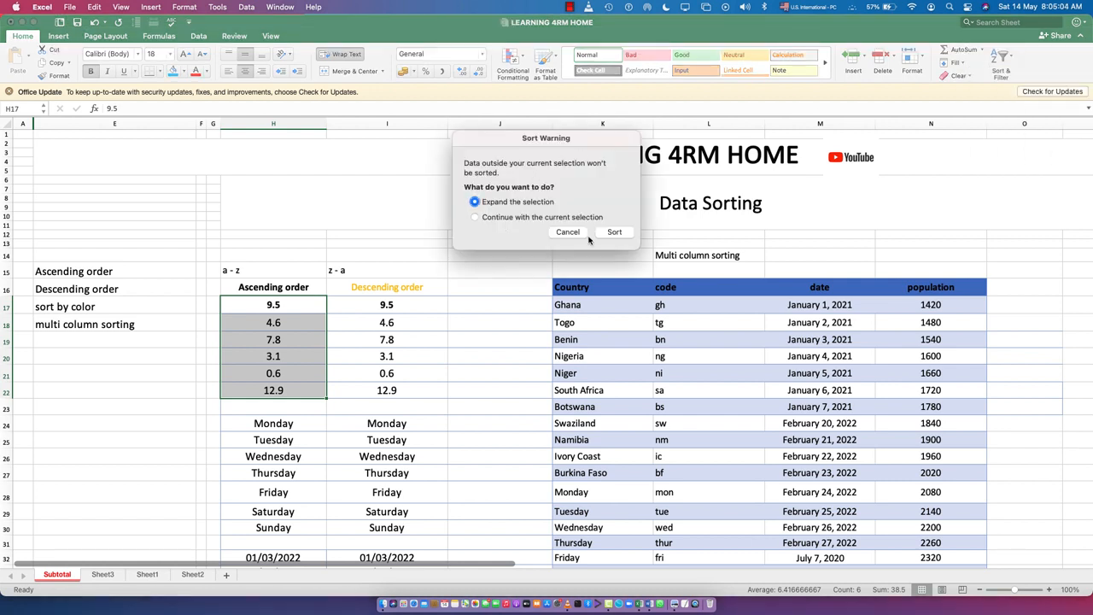
{"action": "left_click", "coordinate": [629, 233]}
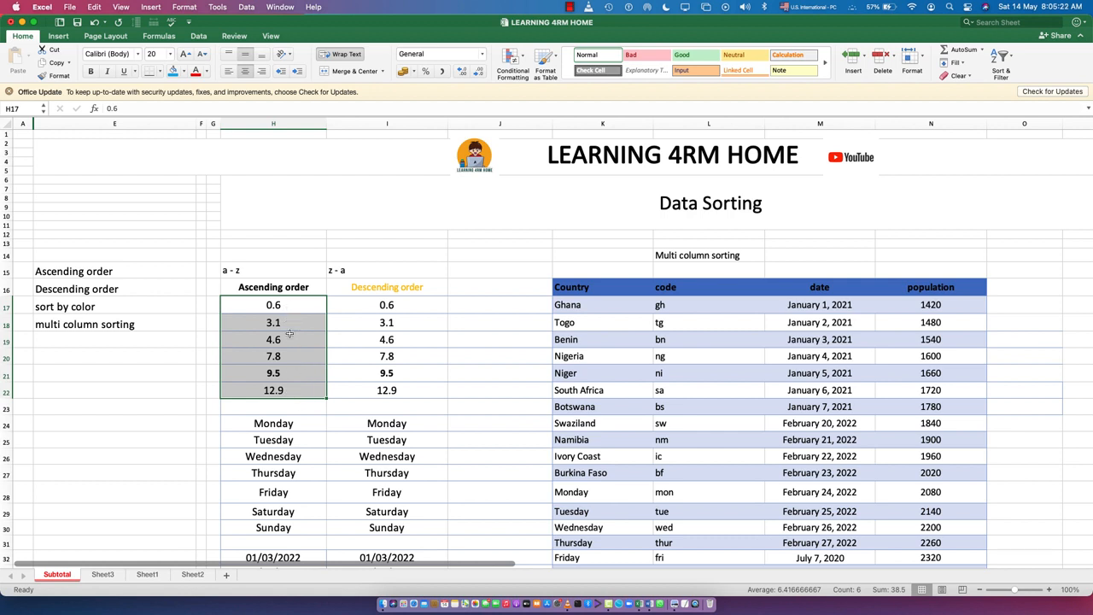
{"action": "left_click", "coordinate": [260, 256]}
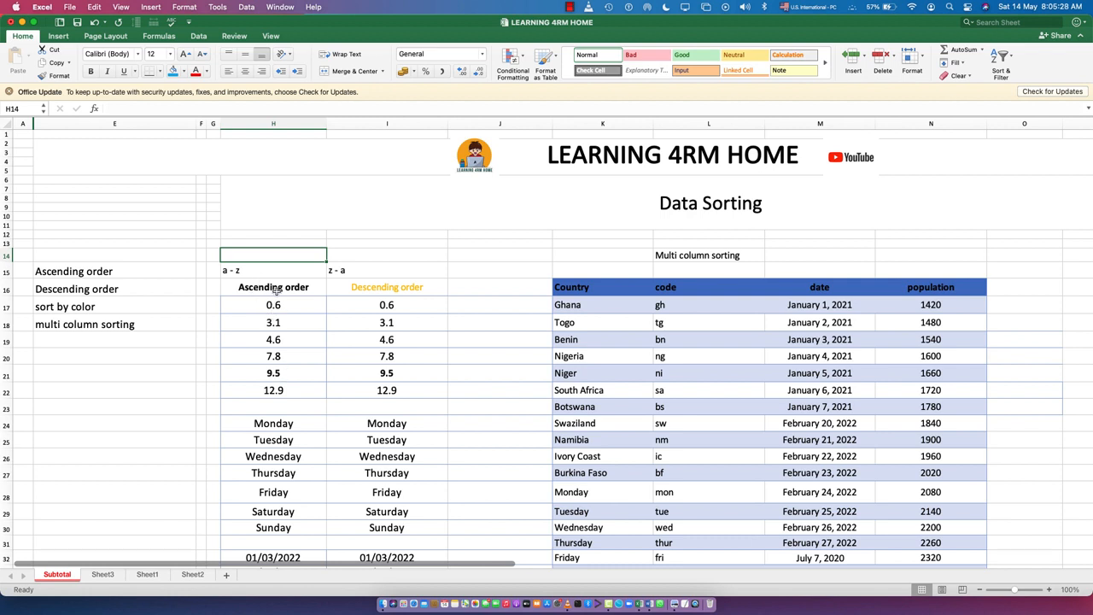
Sort H17:H22 from smallest to largest again, continuing with the current selection only
{"action": "left_click_drag", "start_coordinate": [265, 305], "coordinate": [282, 385]}
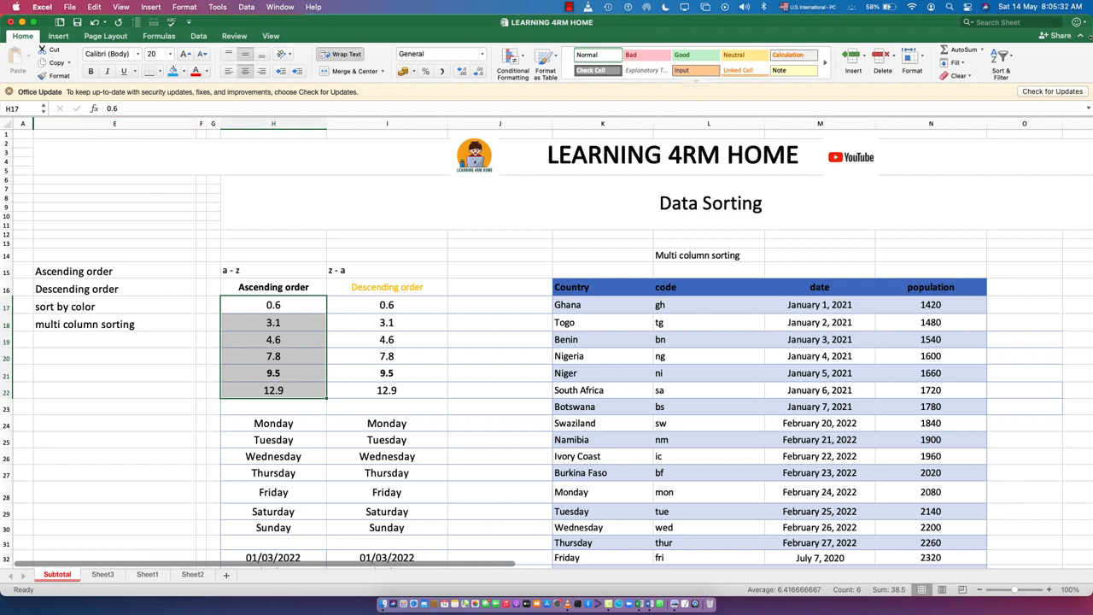
{"action": "left_click", "coordinate": [1008, 59]}
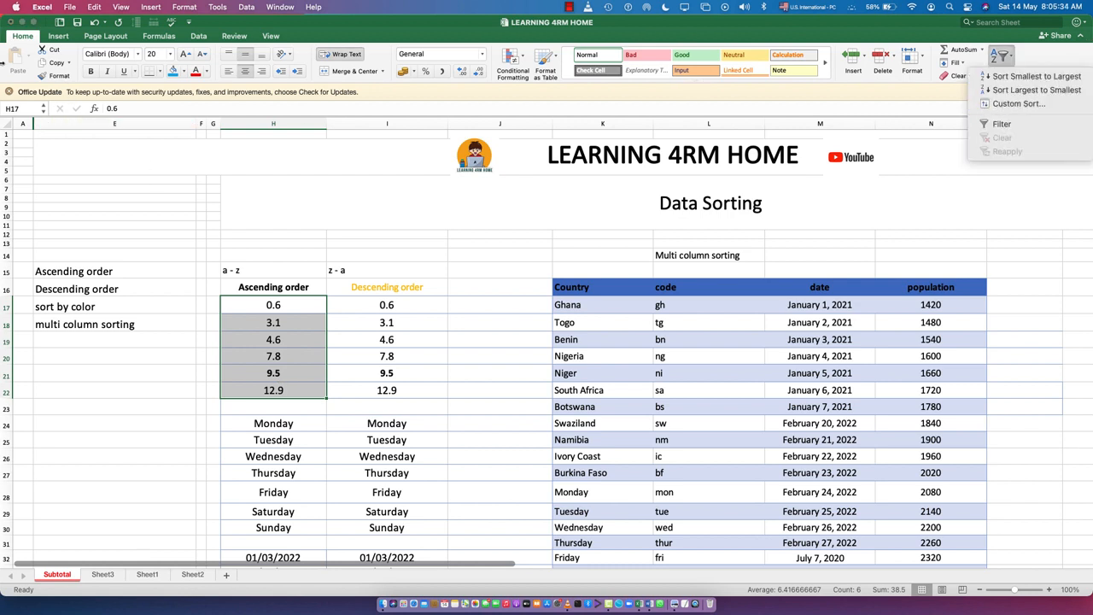
{"action": "left_click", "coordinate": [1031, 77]}
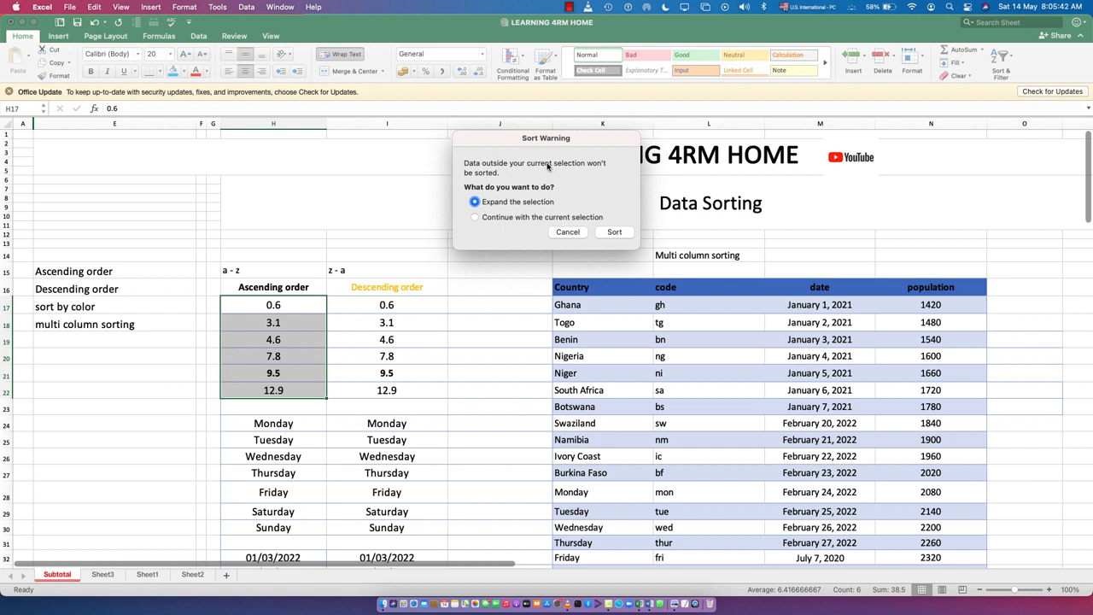
{"action": "left_click", "coordinate": [526, 219]}
{"action": "left_click", "coordinate": [616, 232]}
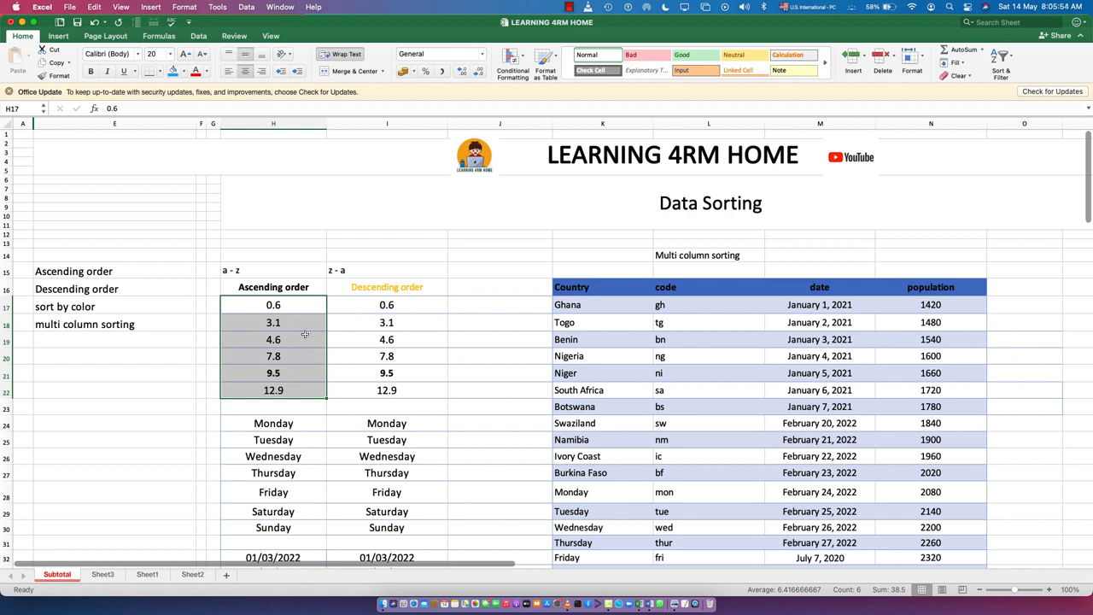
Sort the numbers in I17:I22 from largest to smallest, continuing with the current selection only
{"action": "left_click_drag", "start_coordinate": [389, 305], "coordinate": [392, 390]}
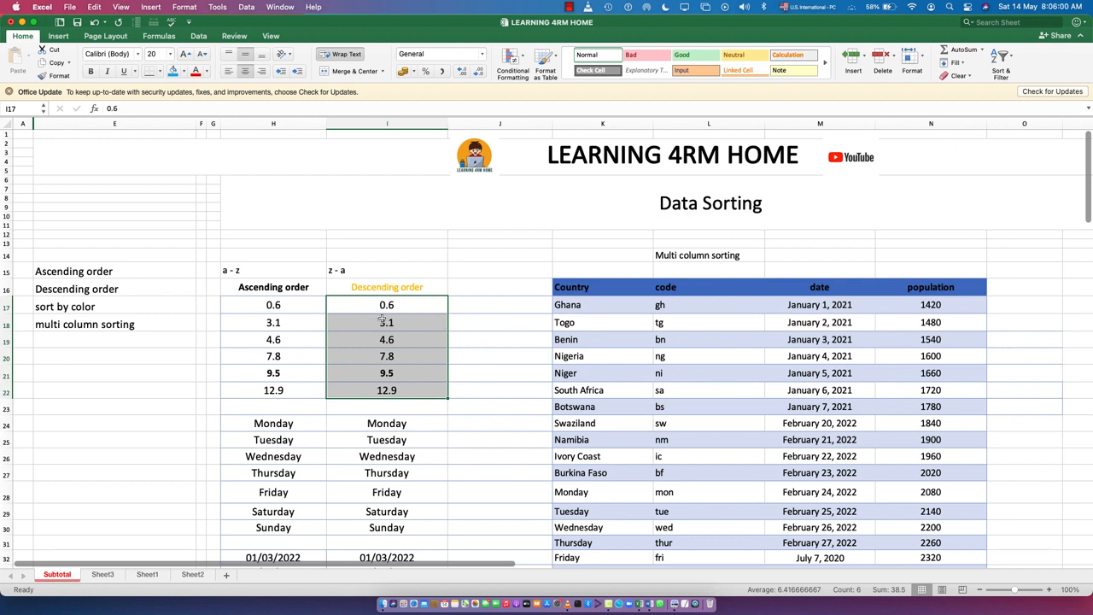
{"action": "left_click", "coordinate": [1000, 61]}
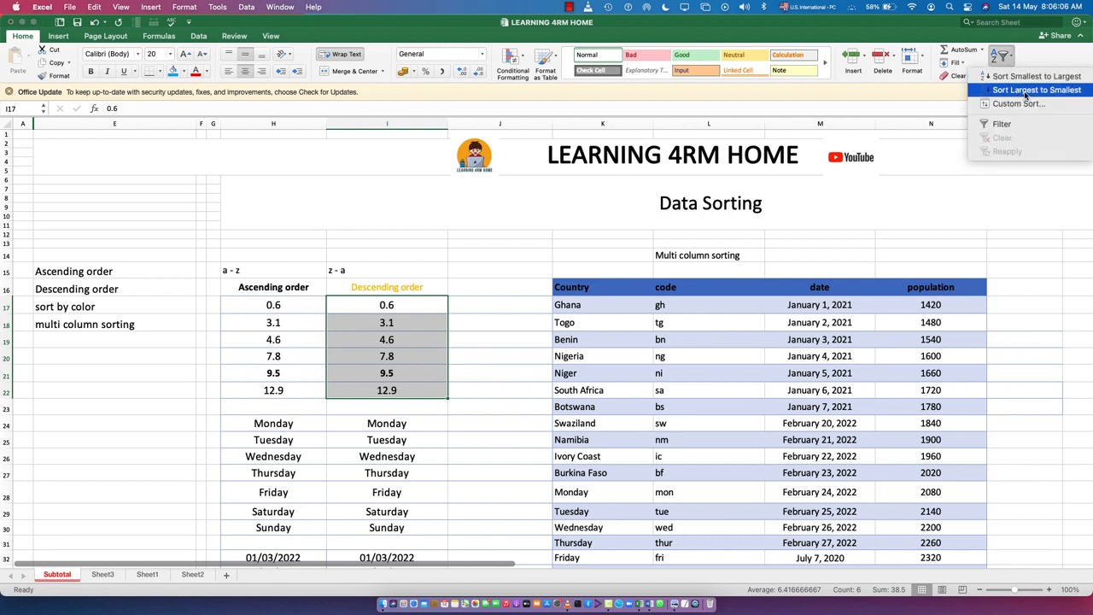
{"action": "left_click", "coordinate": [1026, 91]}
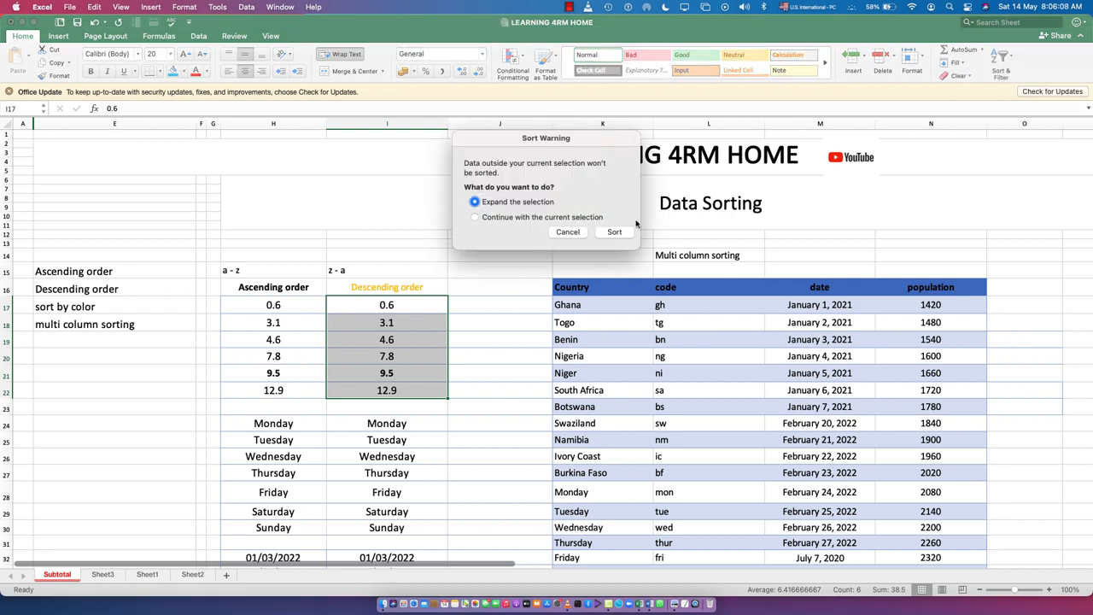
{"action": "left_click", "coordinate": [570, 217]}
{"action": "left_click", "coordinate": [614, 232]}
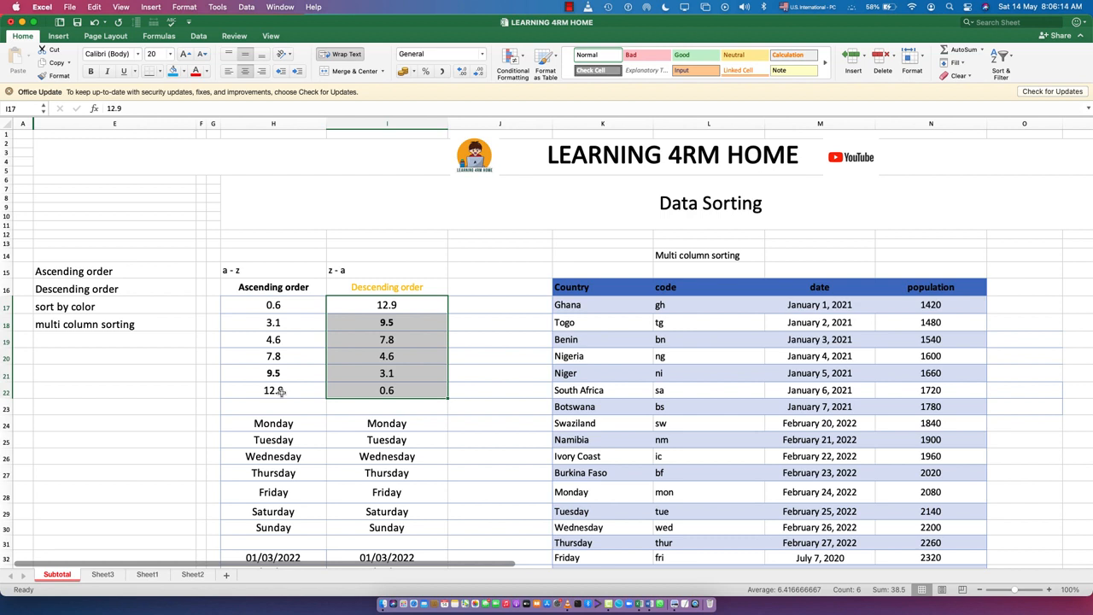
{"action": "left_click", "coordinate": [278, 390]}
{"action": "left_click", "coordinate": [392, 306]}
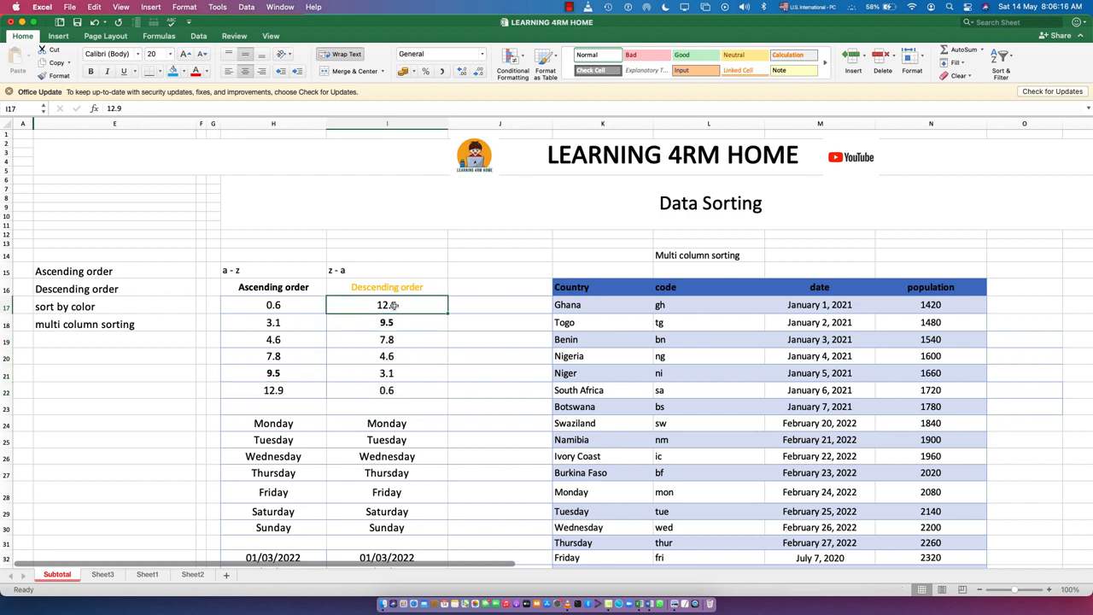
Sort the weekday names in H24:H30 from A to Z, continuing with the current selection only
{"action": "scroll", "coordinate": [299, 462], "scroll_direction": "down", "scroll_amount": 3}
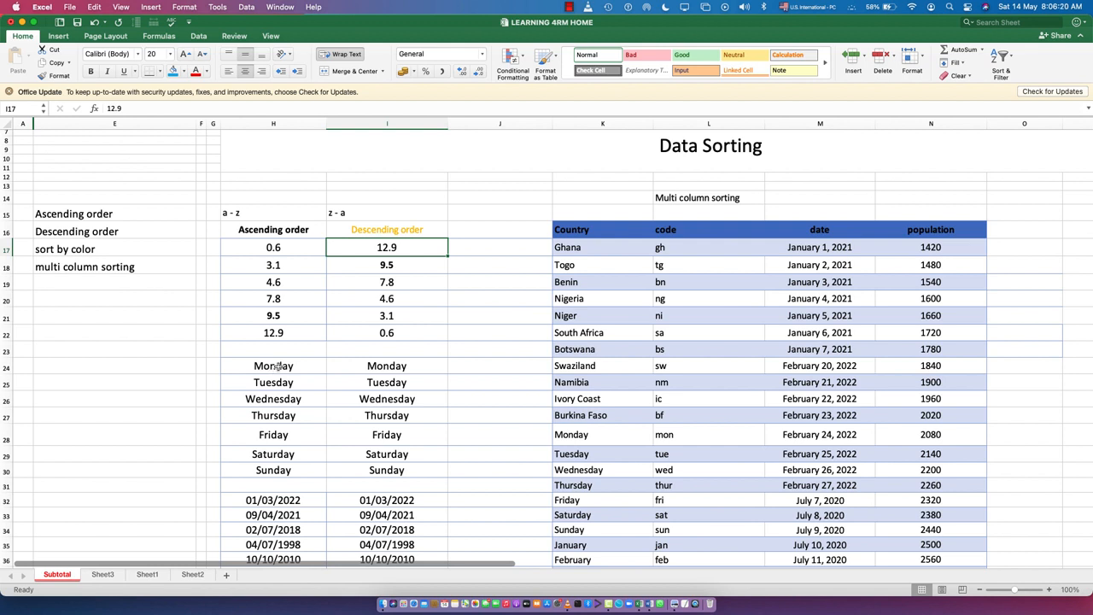
{"action": "left_click_drag", "start_coordinate": [275, 367], "coordinate": [282, 471]}
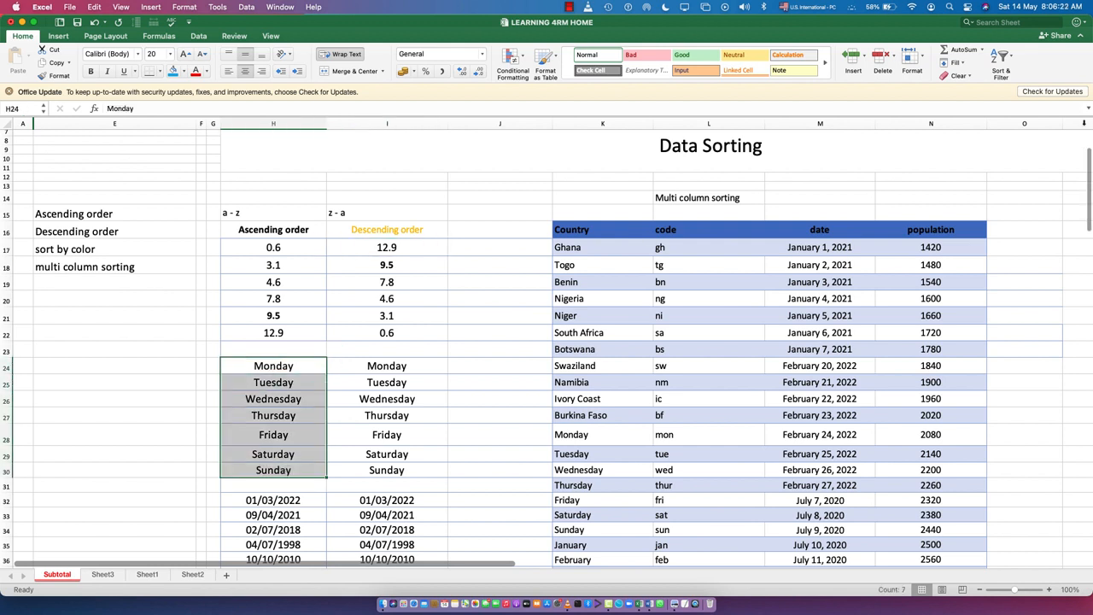
{"action": "left_click", "coordinate": [1009, 65]}
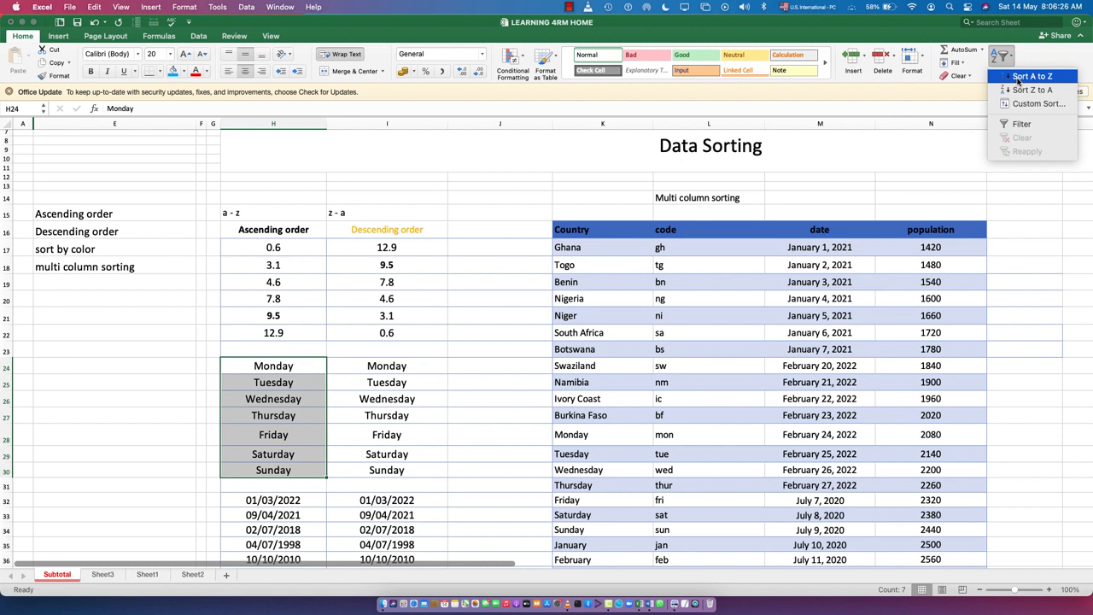
{"action": "left_click", "coordinate": [1031, 77]}
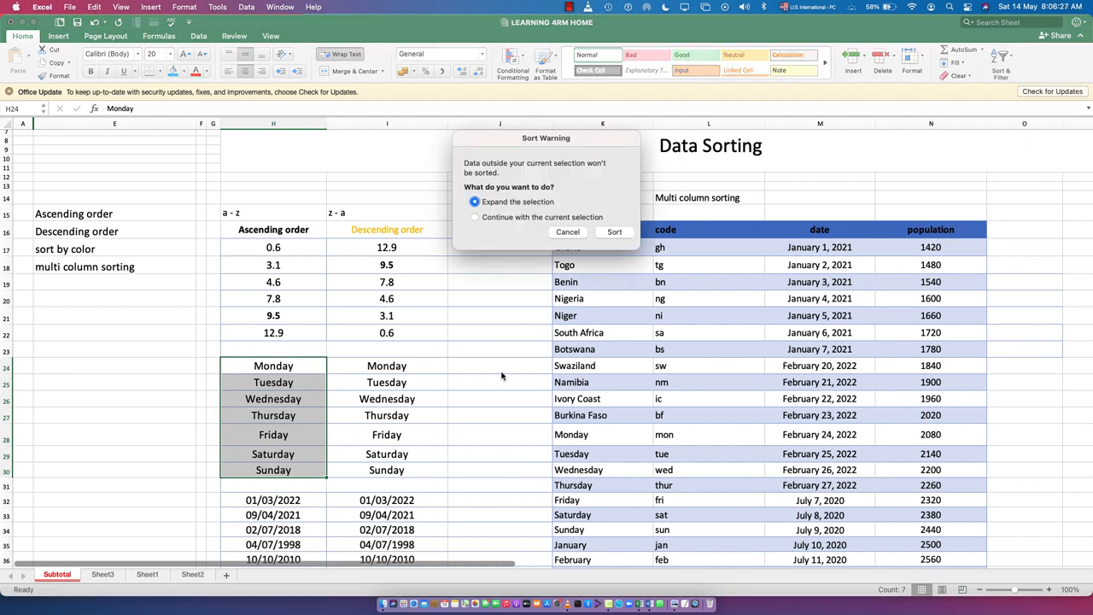
{"action": "left_click", "coordinate": [528, 219]}
{"action": "left_click", "coordinate": [615, 233]}
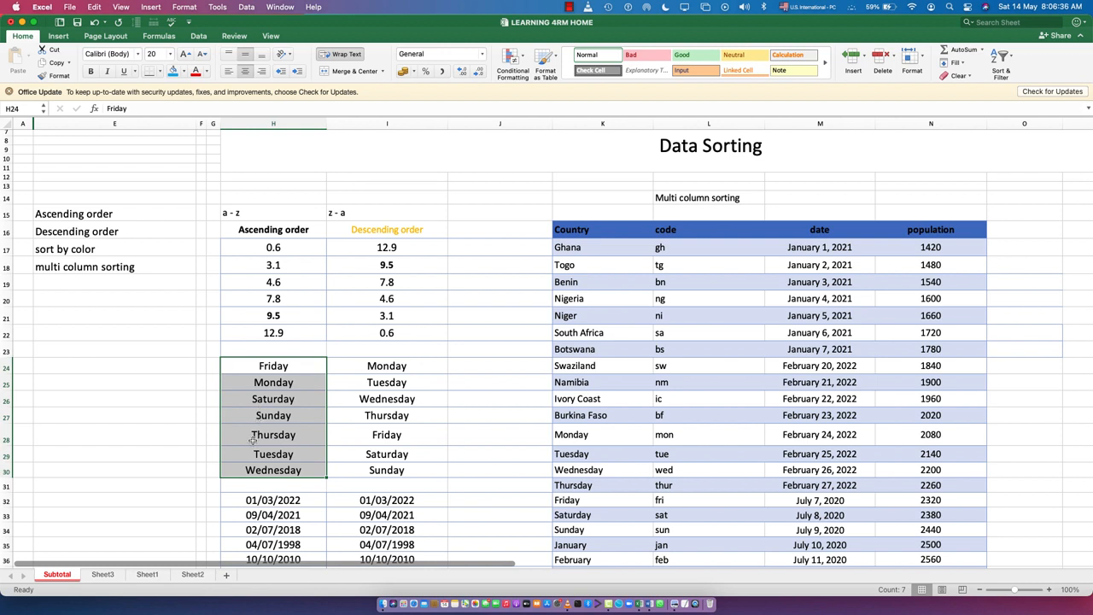
Sort the weekday names in I24:I30 from Z to A, continuing with the current selection only
{"action": "left_click", "coordinate": [365, 432]}
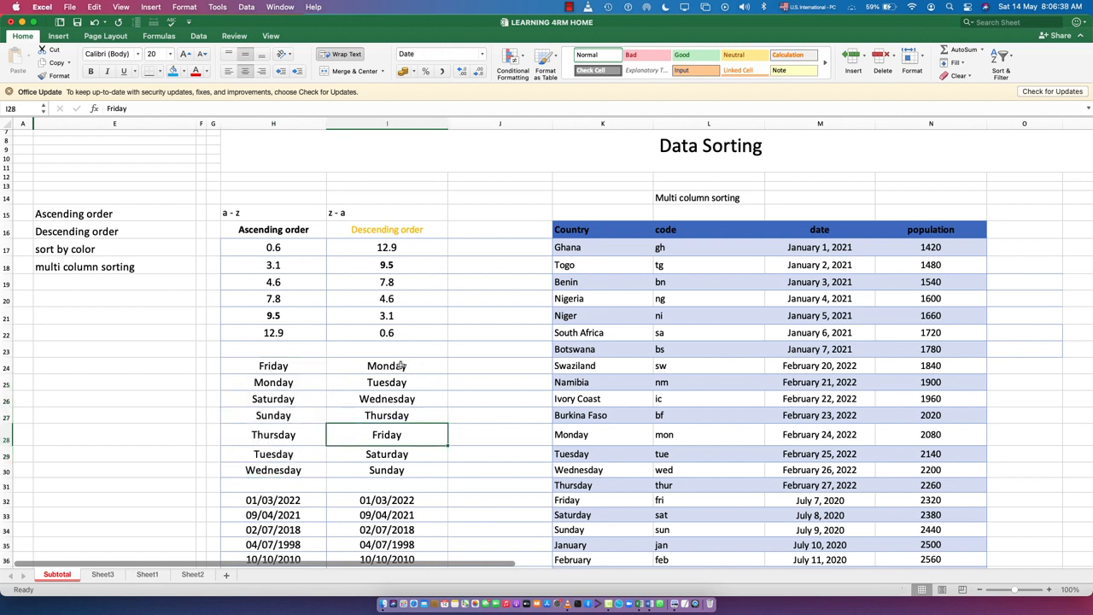
{"action": "left_click_drag", "start_coordinate": [400, 365], "coordinate": [401, 469]}
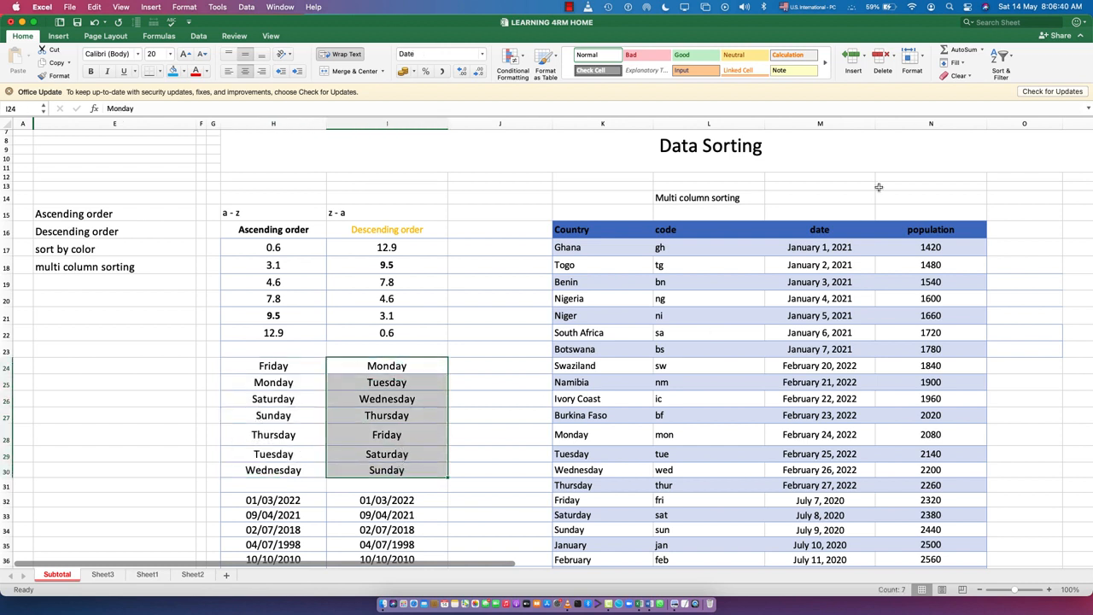
{"action": "left_click", "coordinate": [1012, 75]}
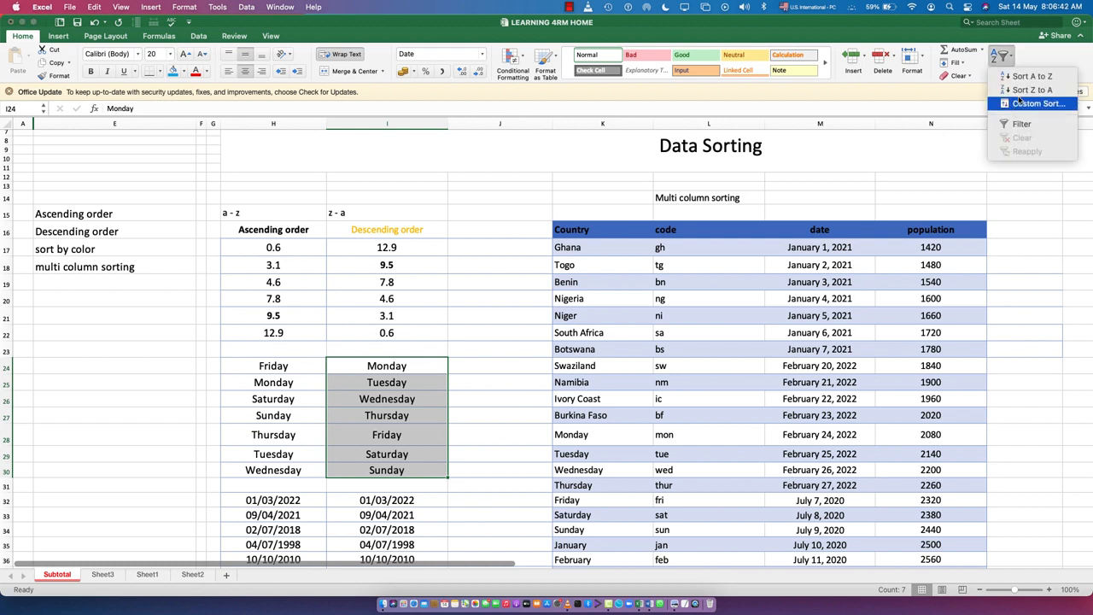
{"action": "left_click", "coordinate": [1025, 89]}
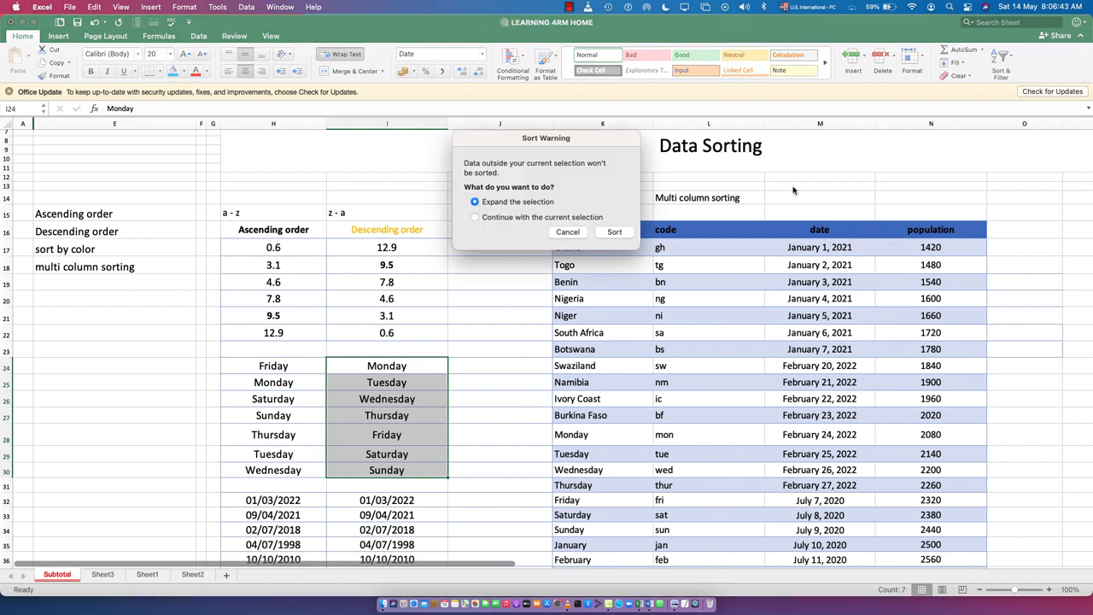
{"action": "left_click", "coordinate": [527, 218]}
{"action": "left_click", "coordinate": [614, 232]}
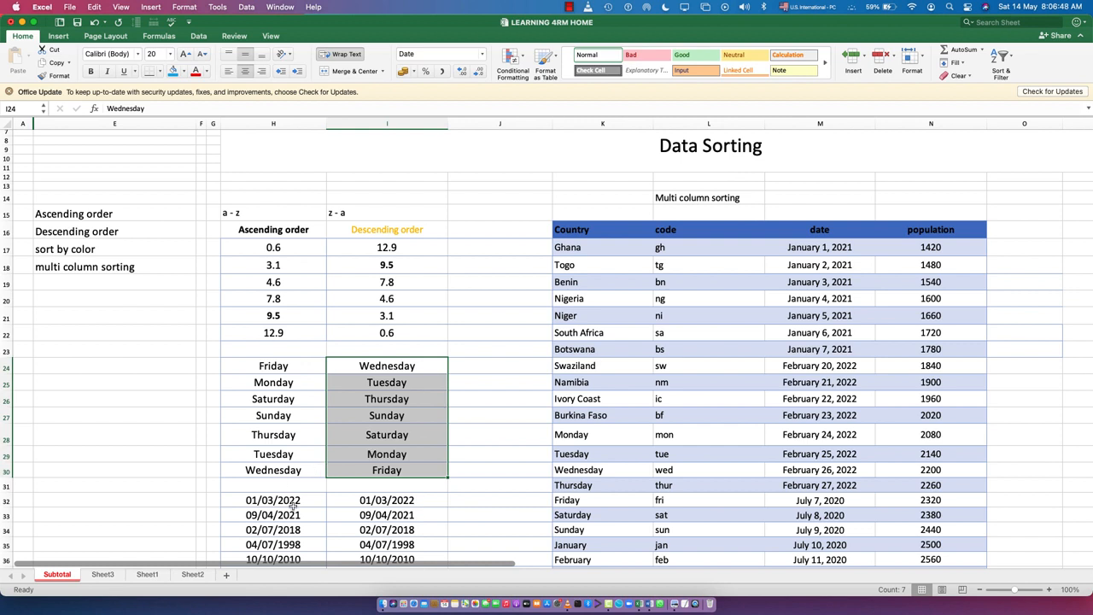
Sort the dates in H32:H39 from oldest to newest, continuing with the current selection only
{"action": "scroll", "coordinate": [293, 504], "scroll_direction": "down", "scroll_amount": 5}
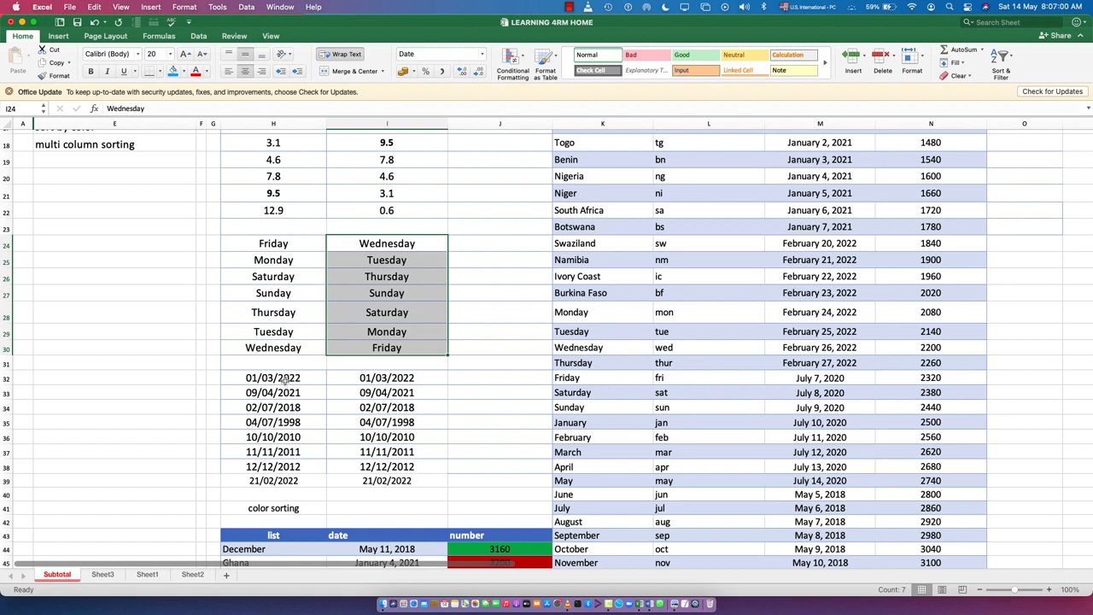
{"action": "left_click_drag", "start_coordinate": [286, 377], "coordinate": [286, 481]}
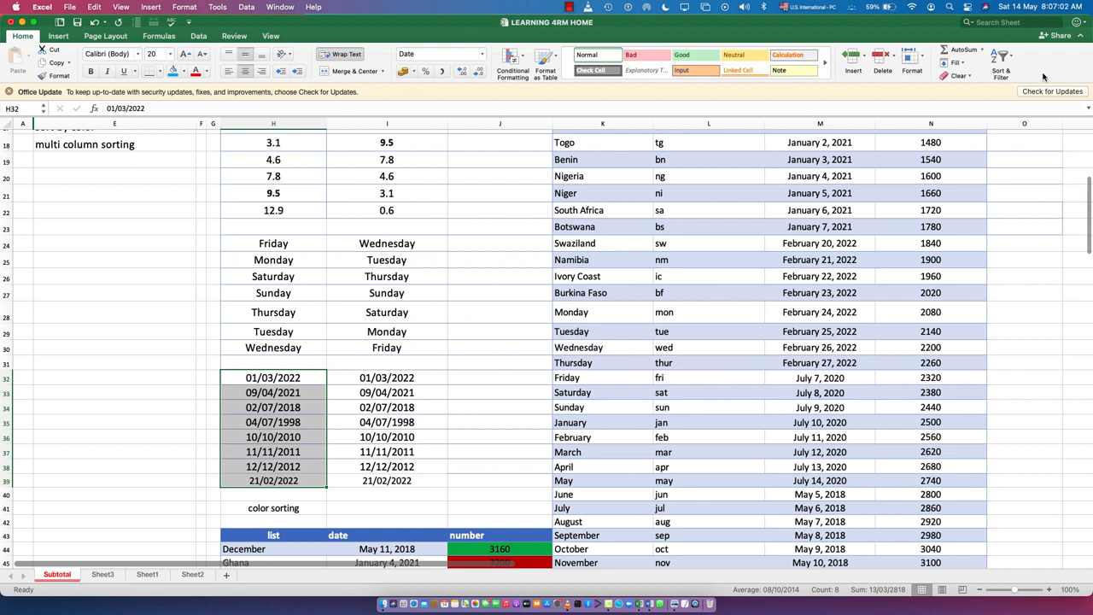
{"action": "left_click", "coordinate": [1013, 58]}
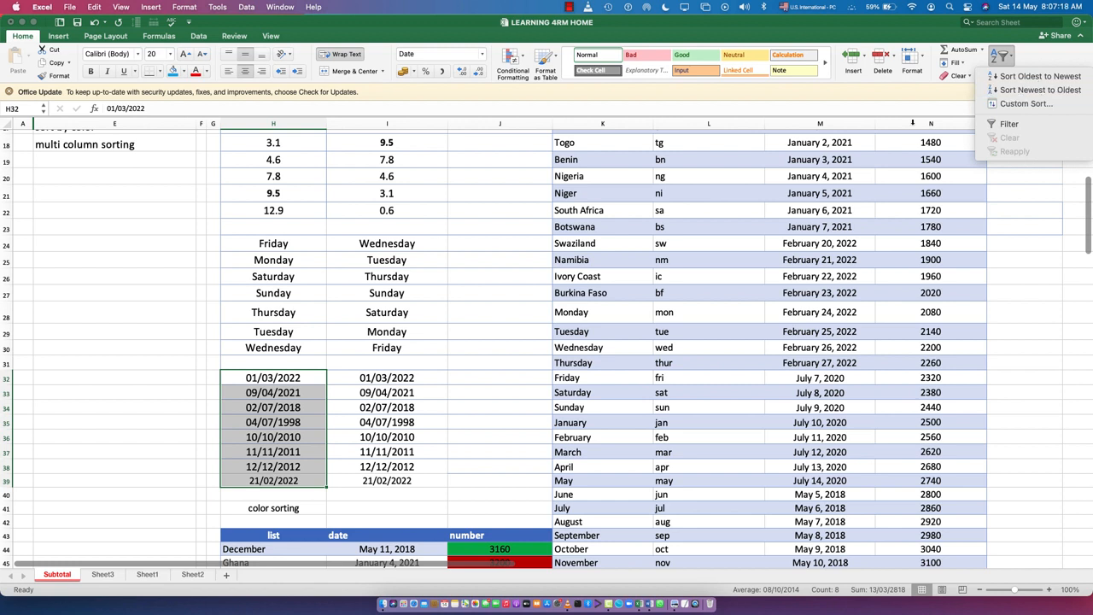
{"action": "left_click", "coordinate": [1040, 77]}
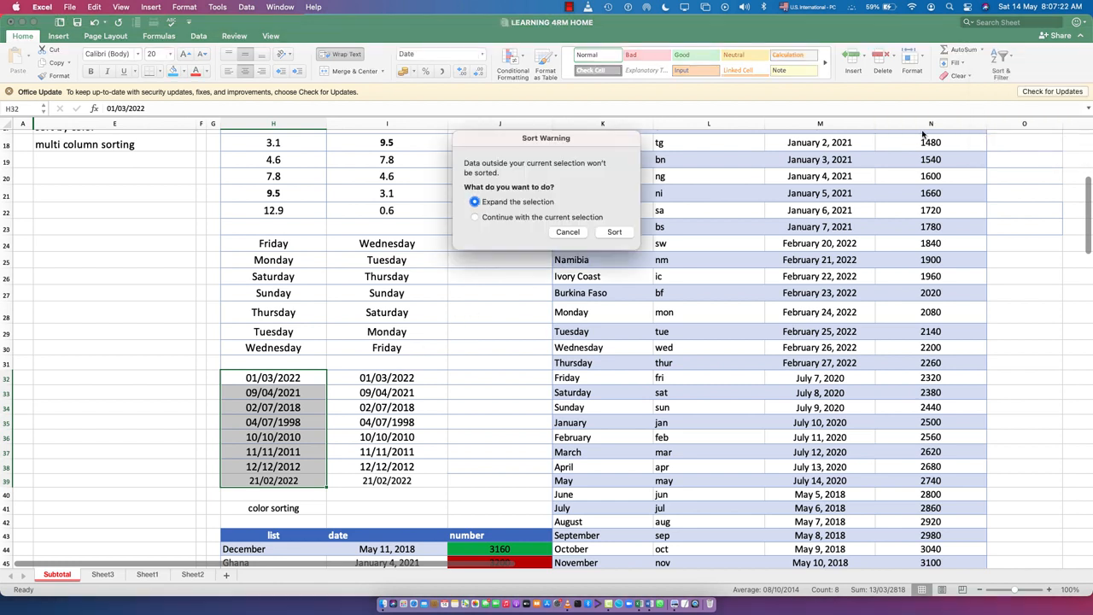
{"action": "left_click", "coordinate": [516, 218]}
{"action": "left_click", "coordinate": [614, 232]}
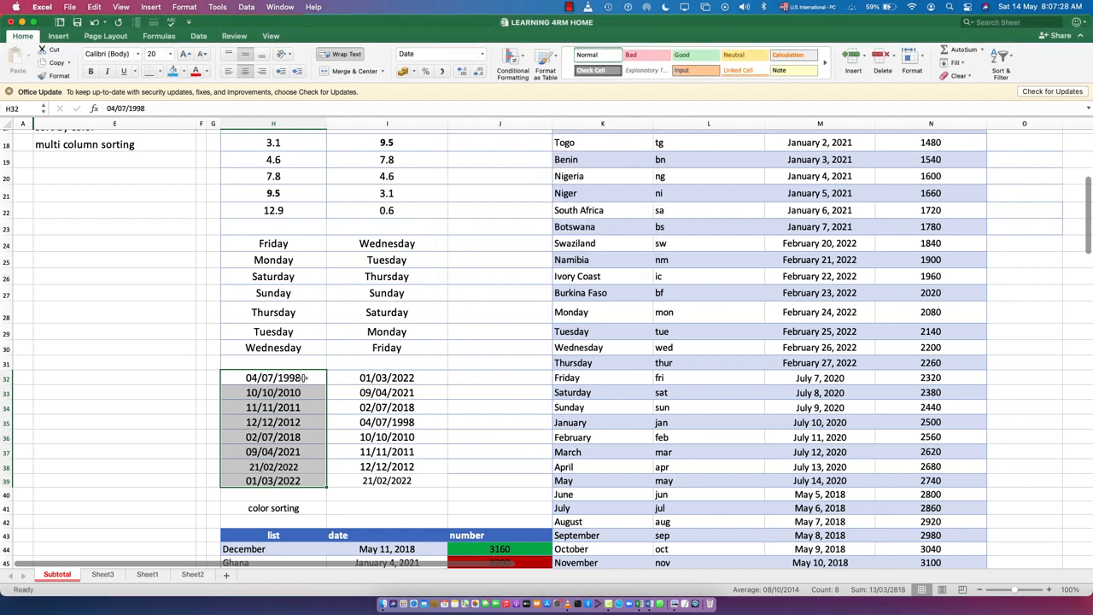
Sort the dates in I32:I39 from newest to oldest, continuing with the current selection only
{"action": "left_click_drag", "start_coordinate": [386, 378], "coordinate": [404, 484]}
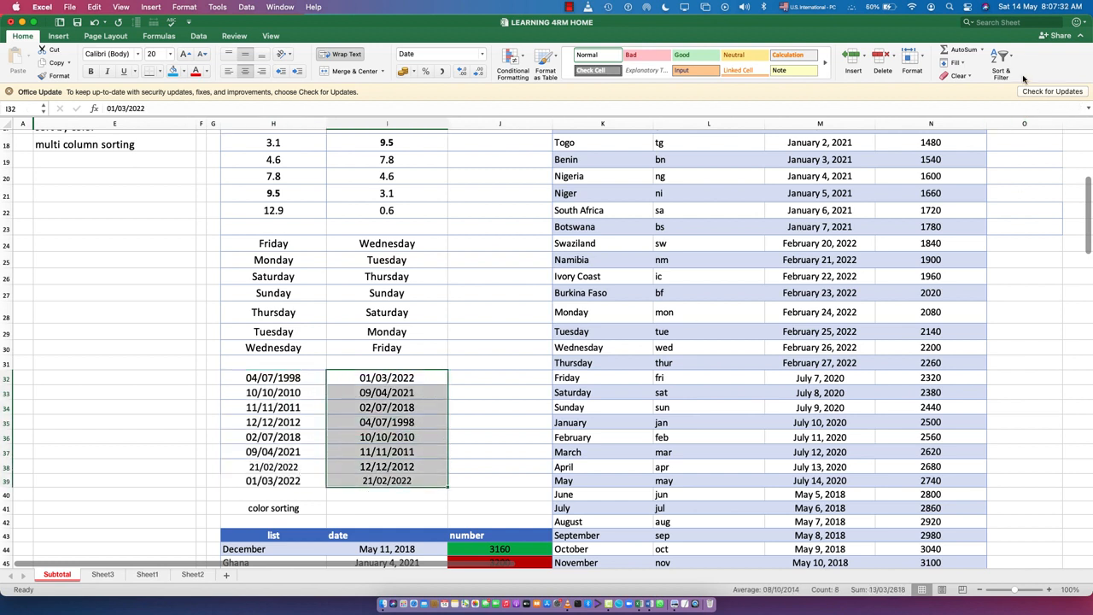
{"action": "left_click", "coordinate": [1001, 58]}
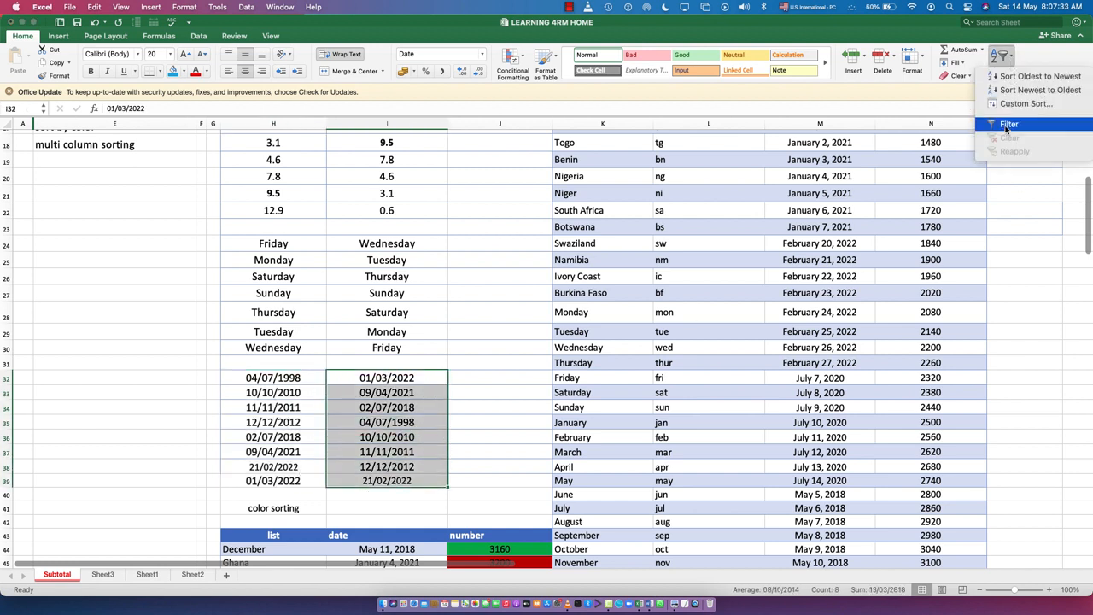
{"action": "left_click", "coordinate": [1032, 90]}
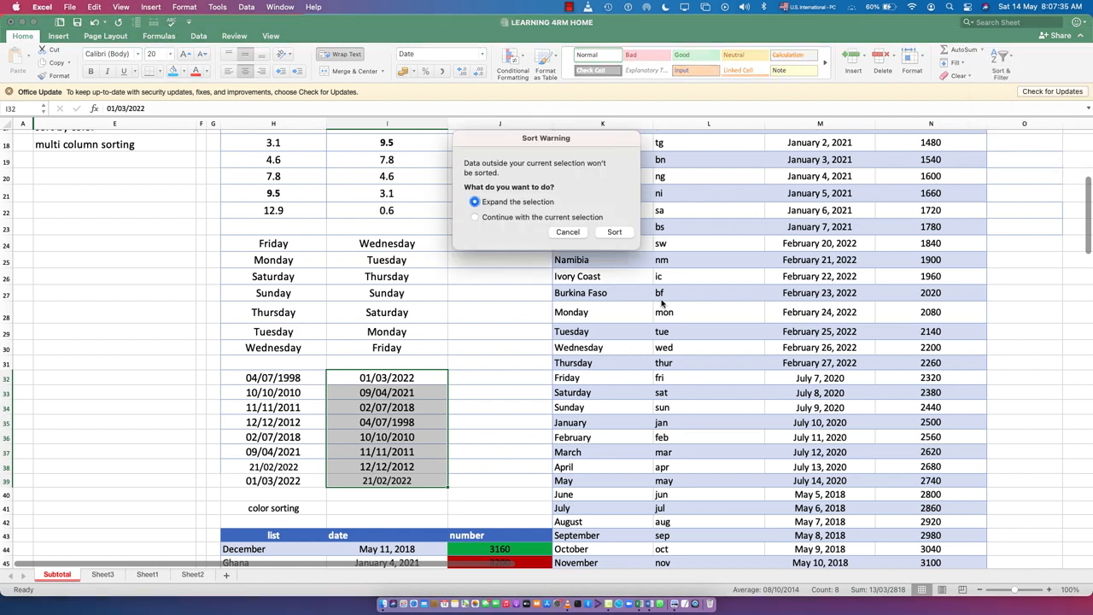
{"action": "left_click", "coordinate": [558, 218]}
{"action": "left_click", "coordinate": [617, 232]}
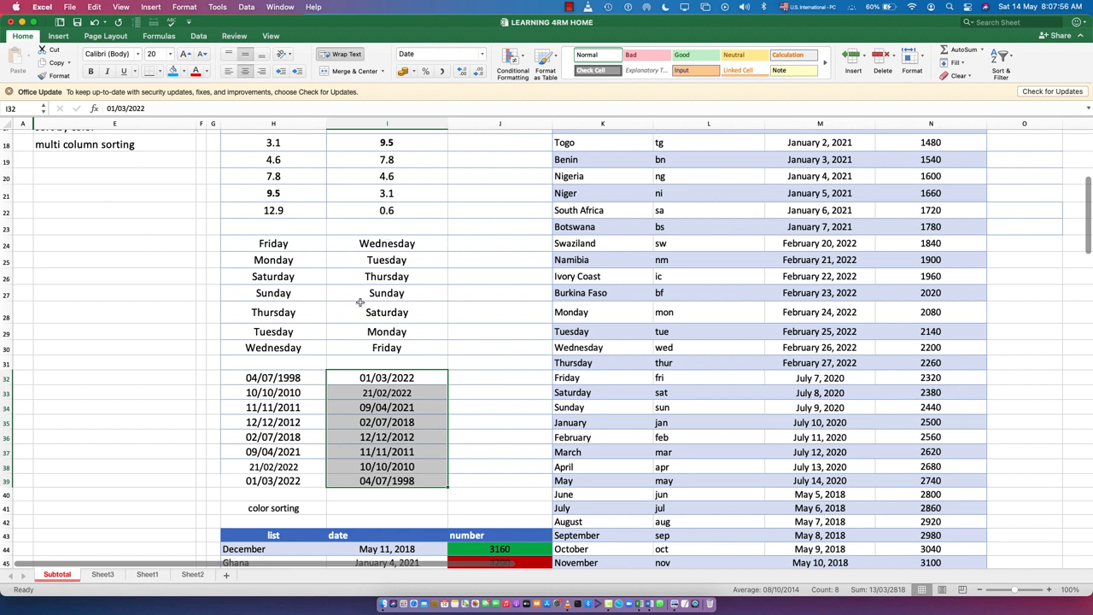
Select cell J46 in the number column of the color sorting table
{"action": "scroll", "coordinate": [143, 268], "scroll_direction": "up", "scroll_amount": 5}
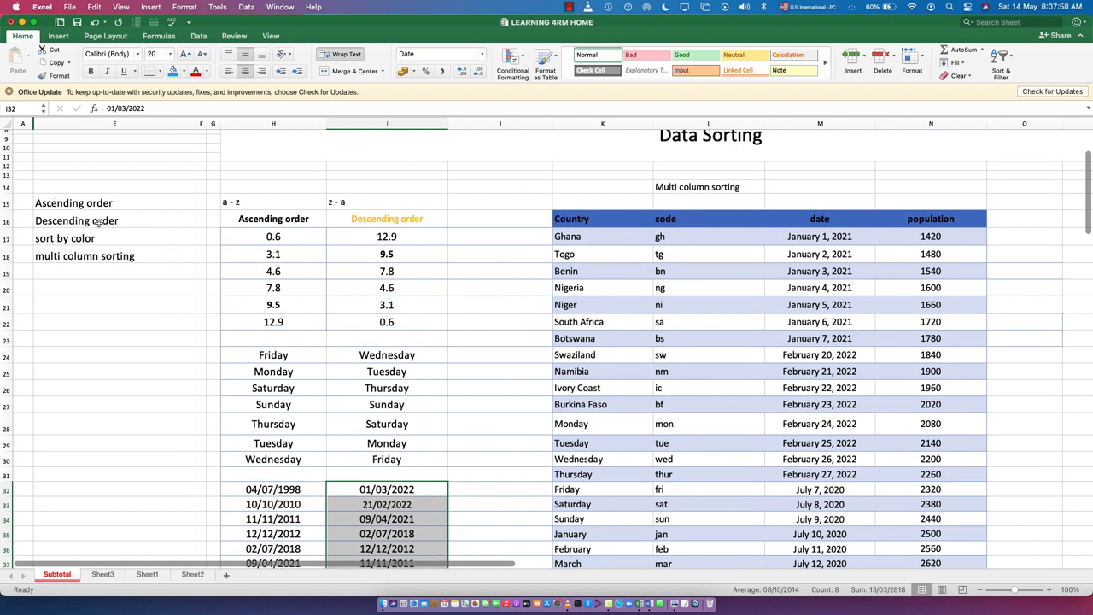
{"action": "scroll", "coordinate": [340, 408], "scroll_direction": "down", "scroll_amount": 10}
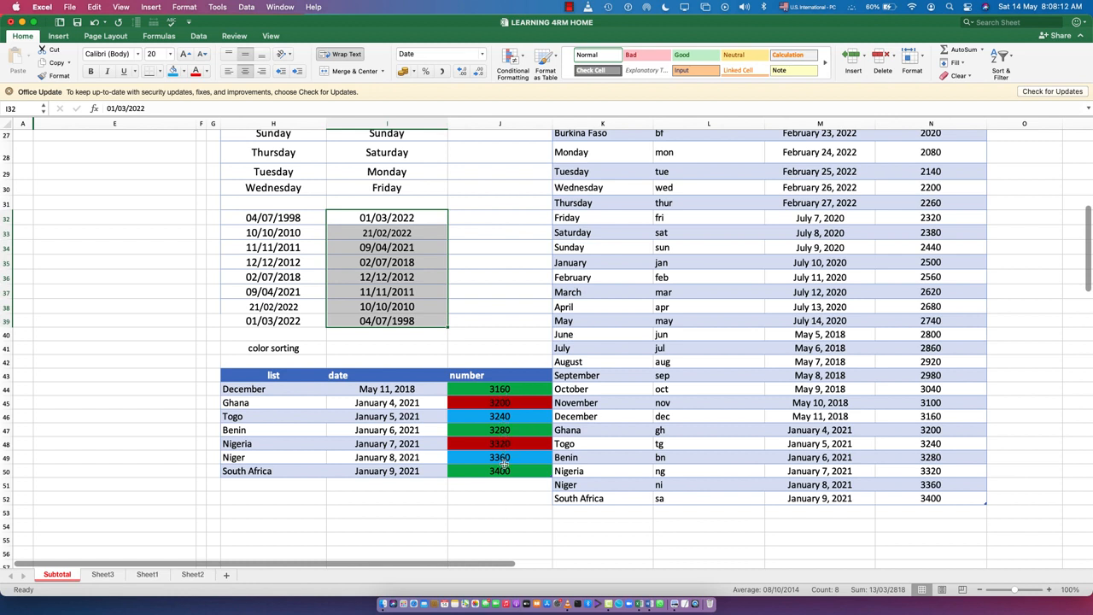
{"action": "left_click", "coordinate": [499, 417]}
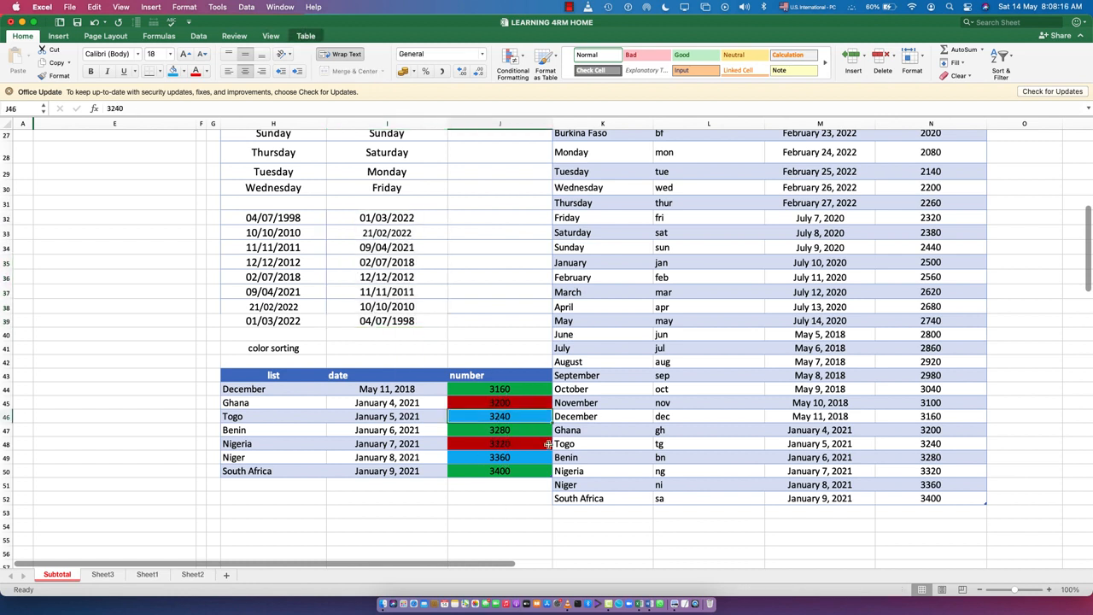
{"action": "left_click", "coordinate": [1012, 60]}
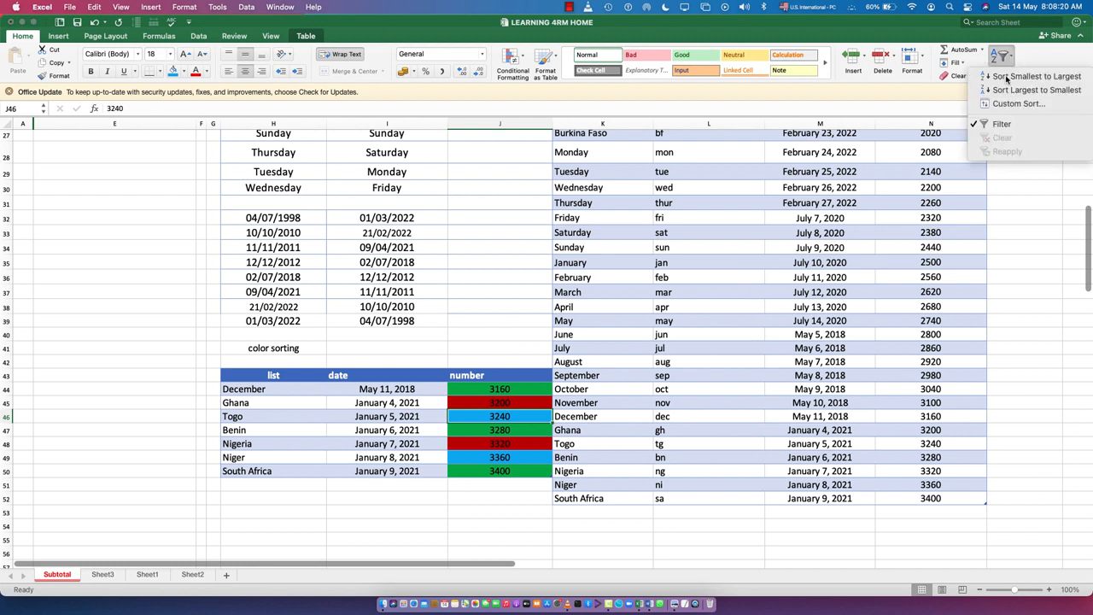
{"action": "left_click", "coordinate": [1016, 104]}
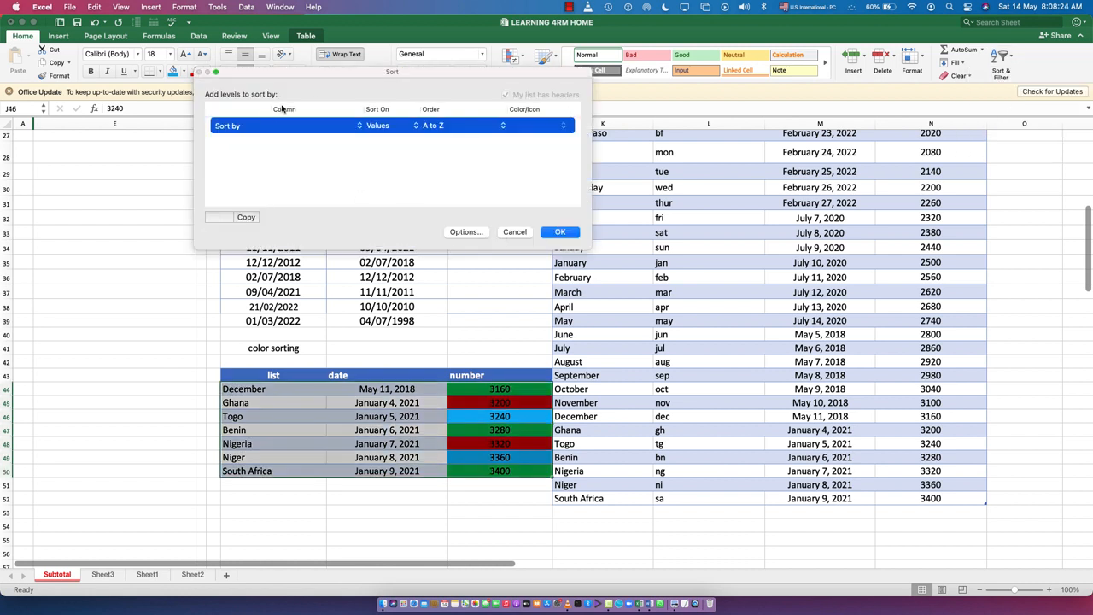
{"action": "left_click", "coordinate": [519, 234]}
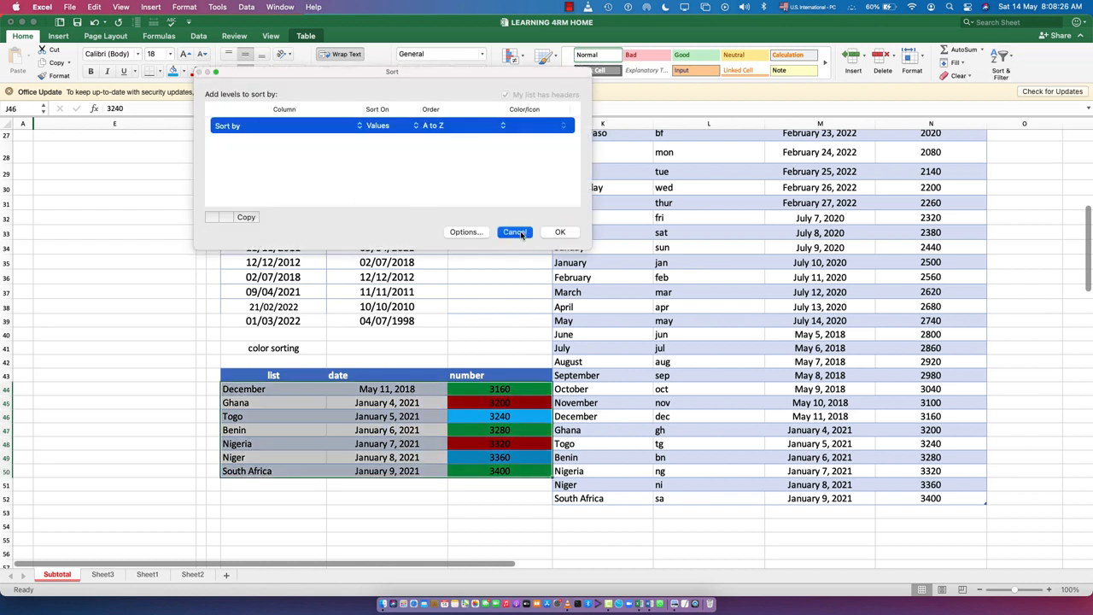
Start a custom sort on the color sorting table and set its first level to the number column
{"action": "left_click", "coordinate": [246, 7]}
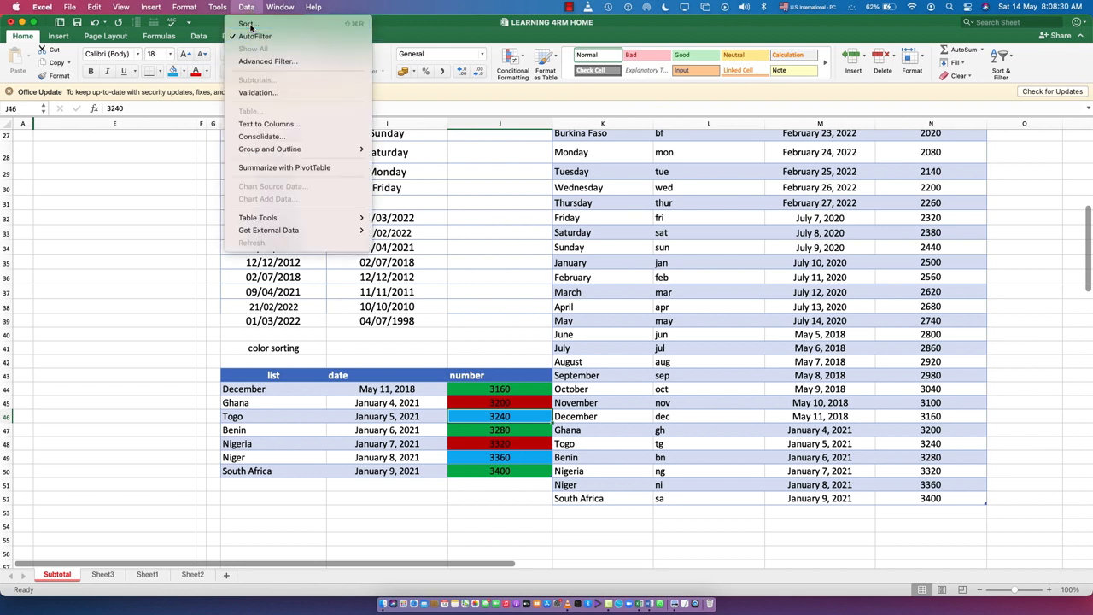
{"action": "left_click", "coordinate": [247, 24]}
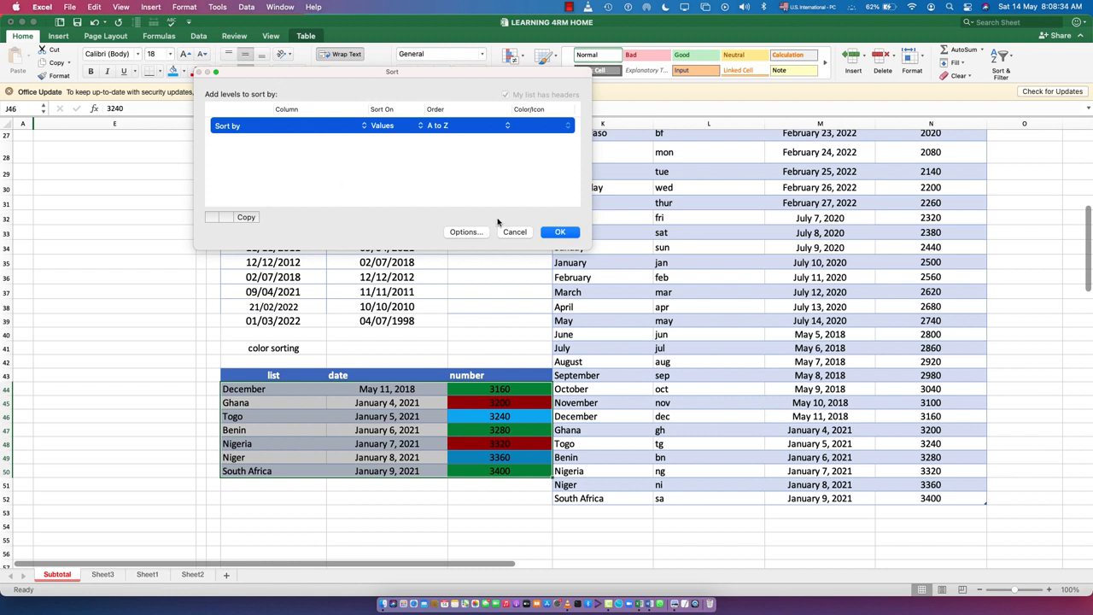
{"action": "left_click_drag", "start_coordinate": [410, 77], "coordinate": [661, 224]}
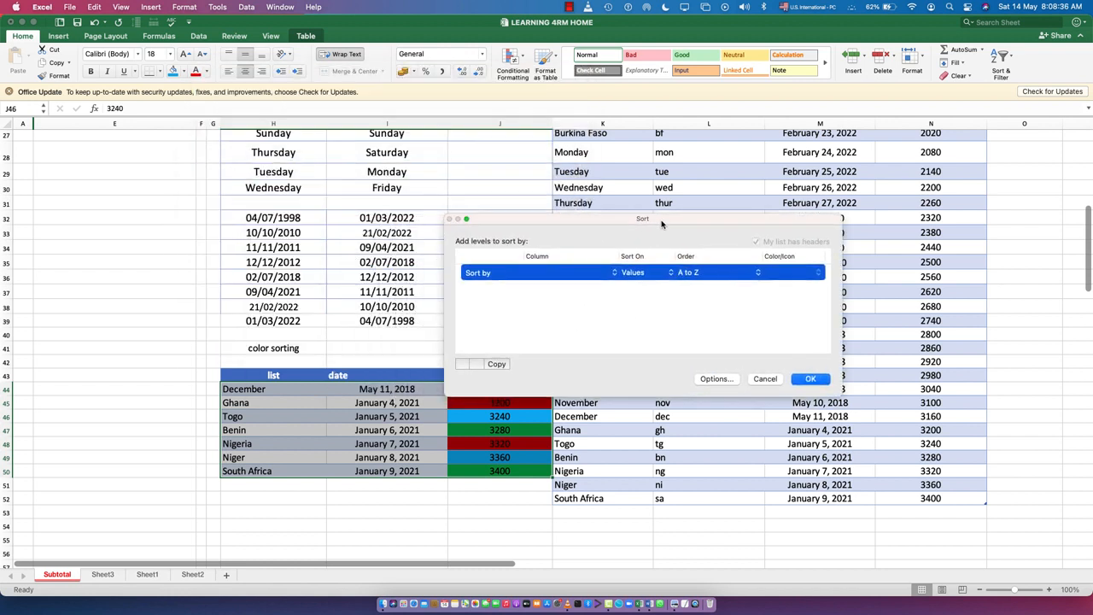
{"action": "left_click", "coordinate": [615, 272]}
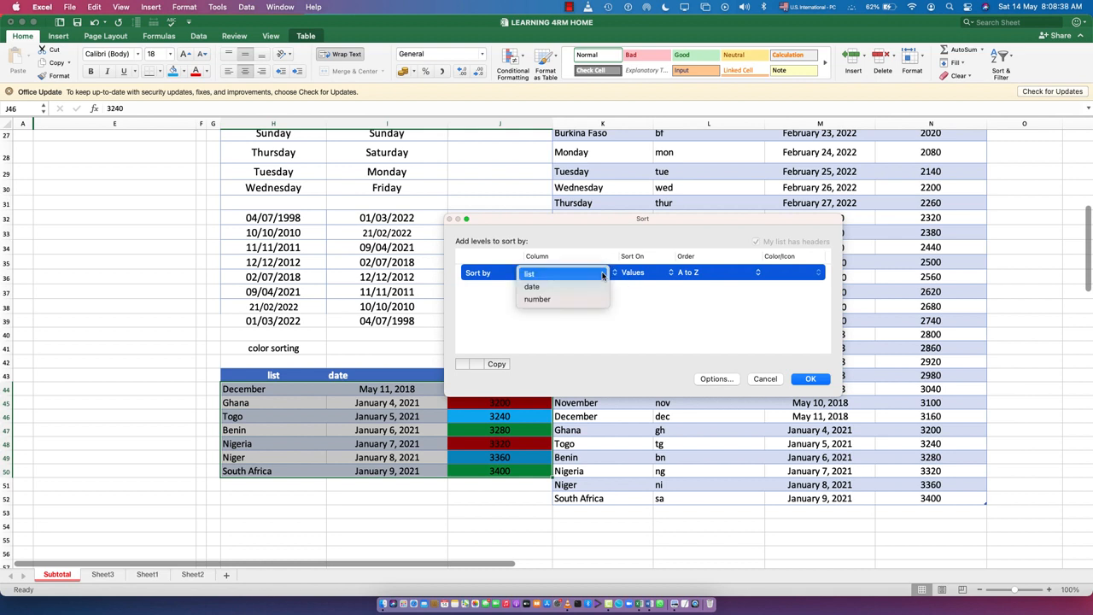
{"action": "left_click", "coordinate": [537, 300]}
{"action": "left_click_drag", "start_coordinate": [519, 225], "coordinate": [645, 225]}
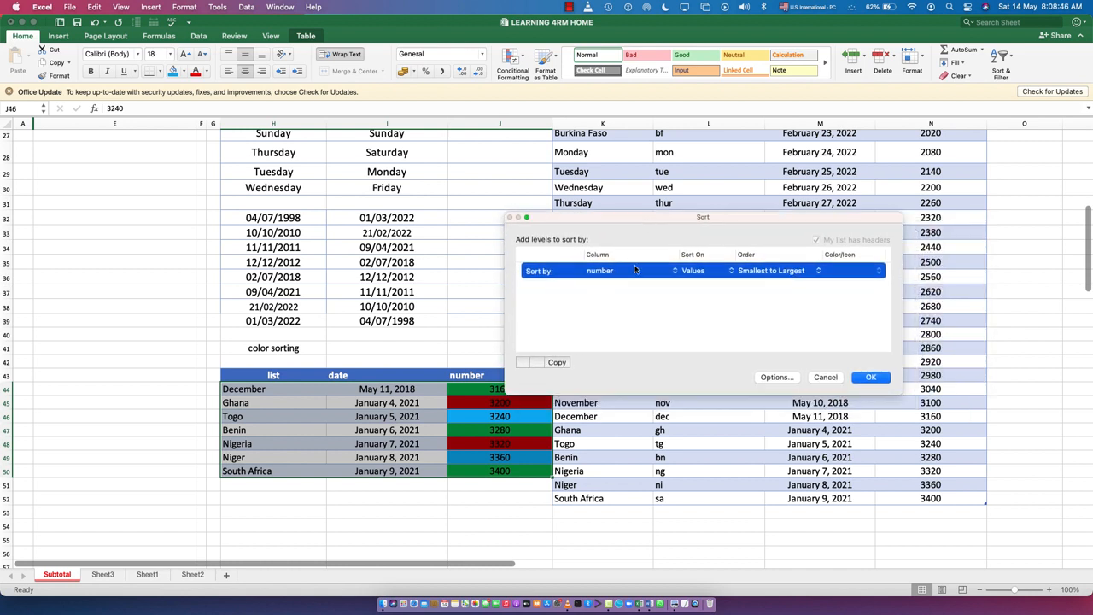
Set the first sort level to sort on Cell Color, with Dark Red placed On Top
{"action": "left_click", "coordinate": [693, 271]}
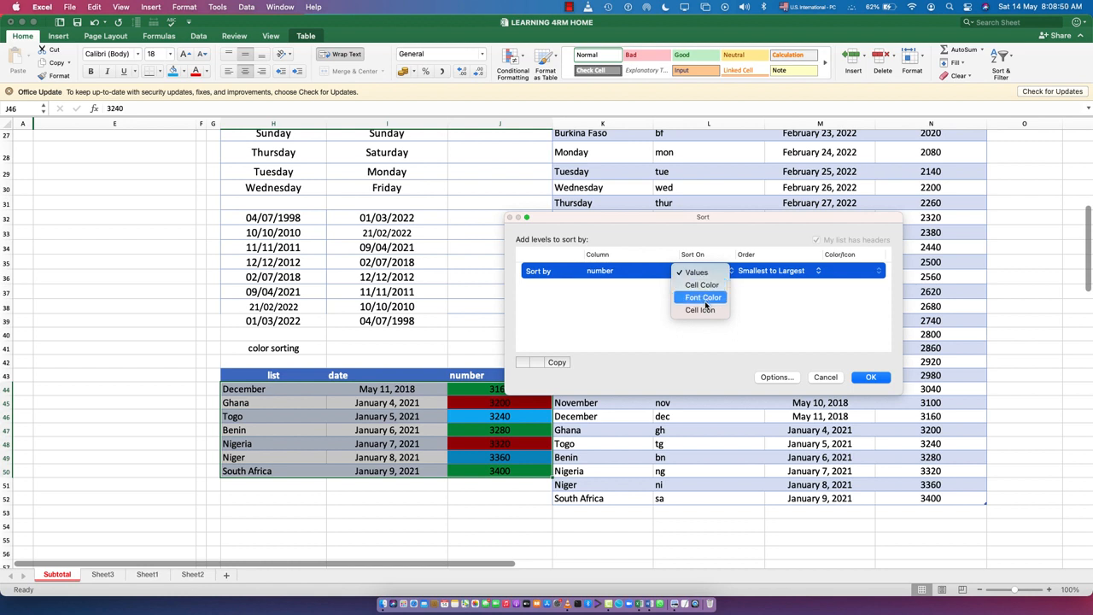
{"action": "left_click", "coordinate": [699, 285]}
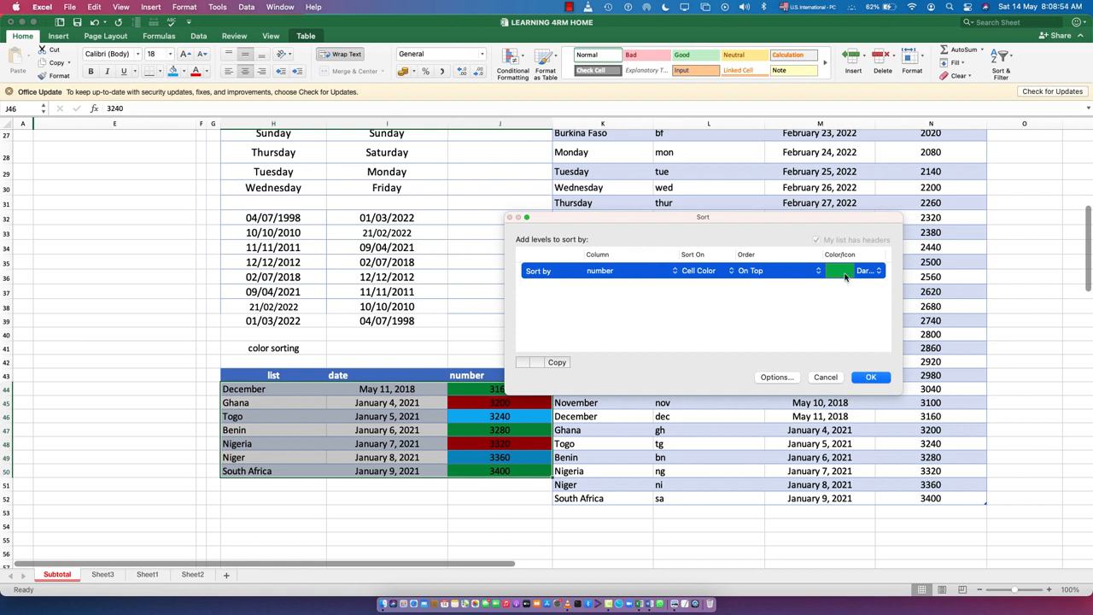
{"action": "left_click", "coordinate": [844, 280]}
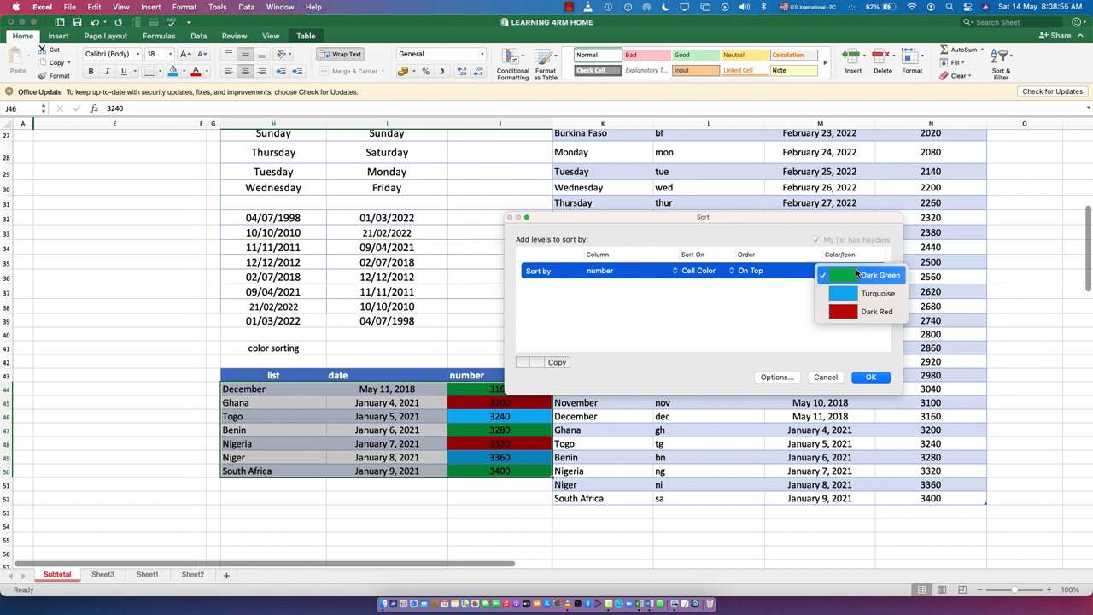
{"action": "left_click", "coordinate": [846, 313]}
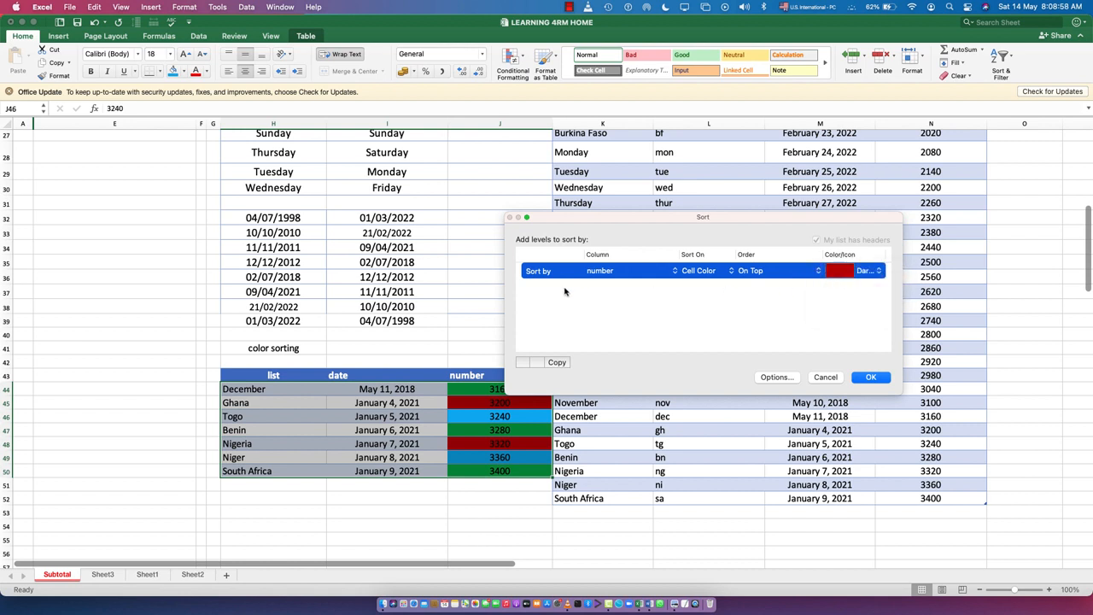
{"action": "left_click", "coordinate": [850, 273]}
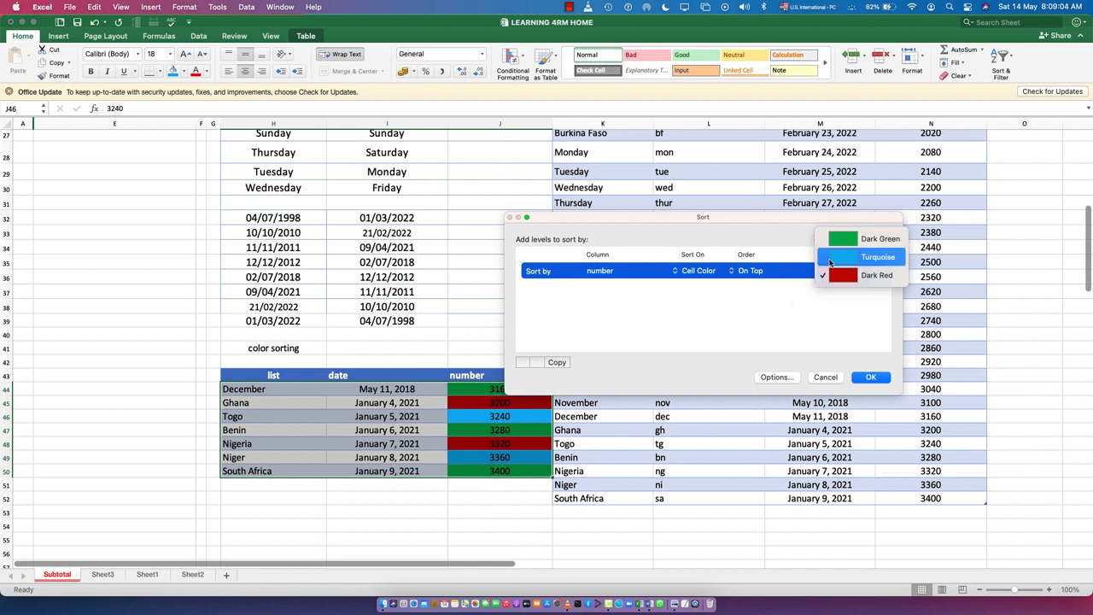
{"action": "left_click", "coordinate": [845, 277]}
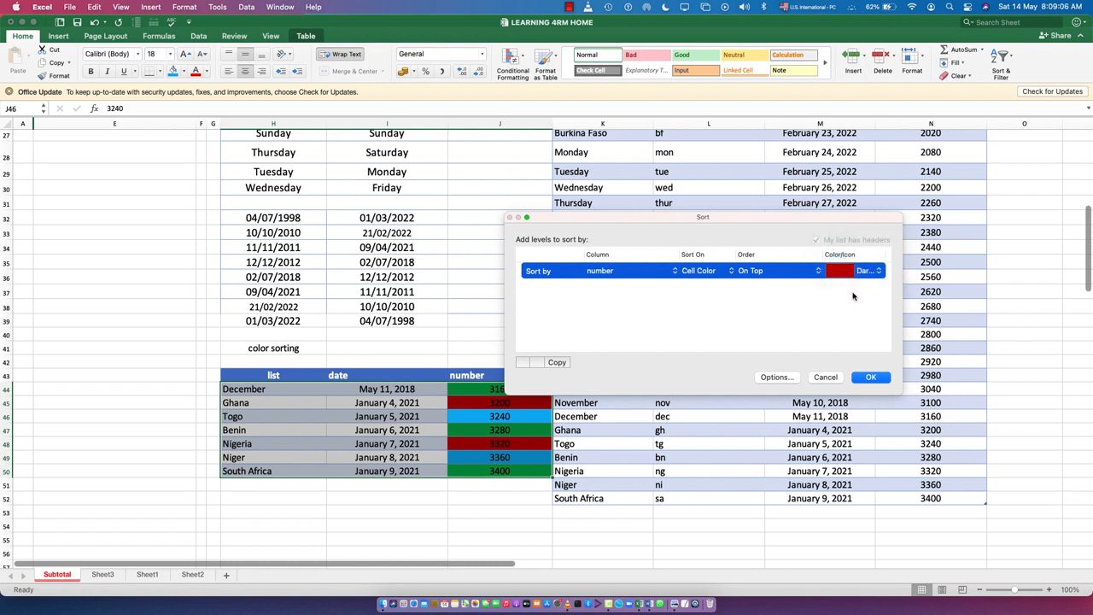
{"action": "left_click", "coordinate": [752, 271]}
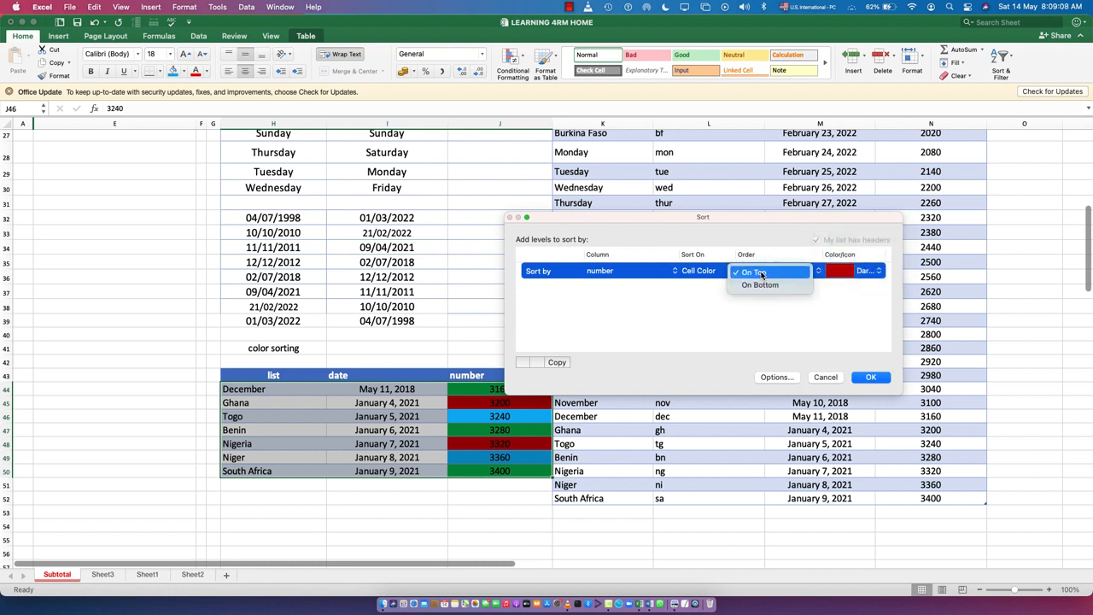
{"action": "left_click", "coordinate": [763, 274]}
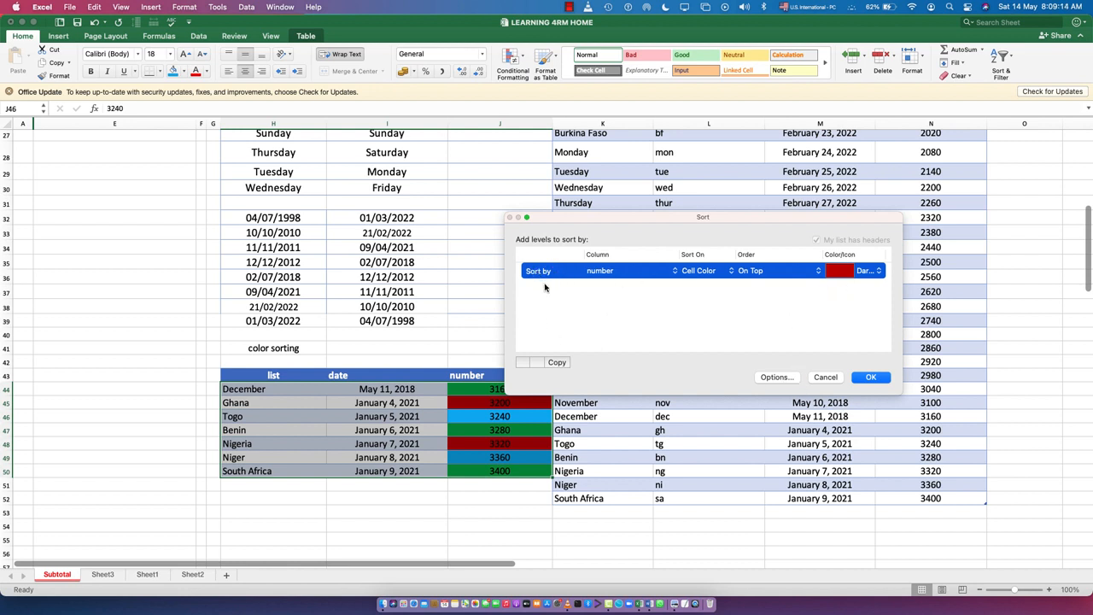
Add a second sort level for the number column that sorts on Cell Color, with Turquoise On Top
{"action": "left_click", "coordinate": [524, 363]}
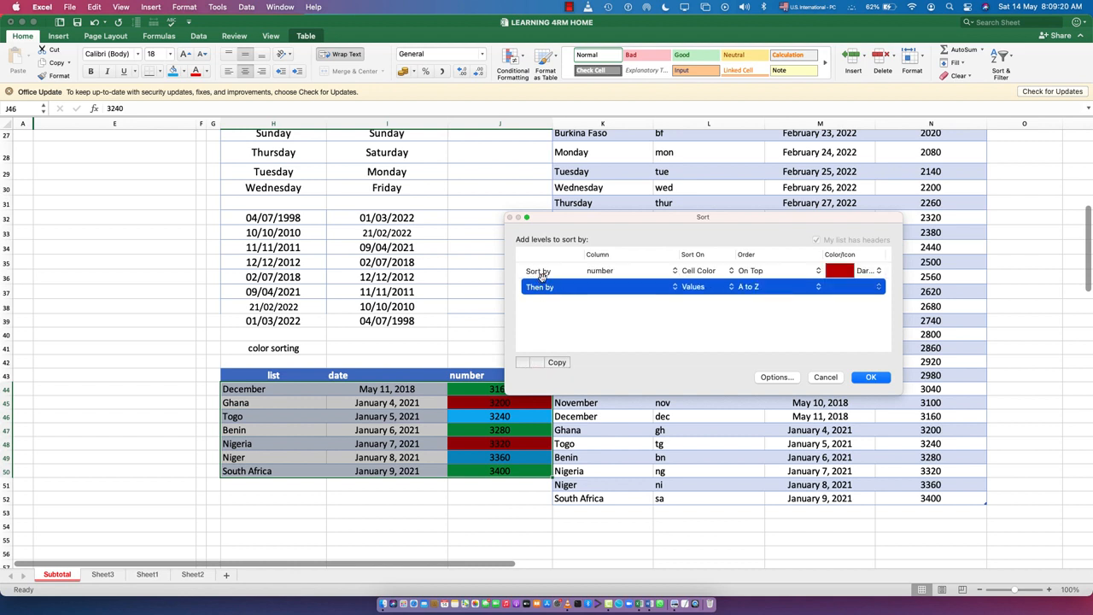
{"action": "left_click", "coordinate": [600, 290]}
{"action": "left_click", "coordinate": [631, 310]}
{"action": "left_click", "coordinate": [694, 287]}
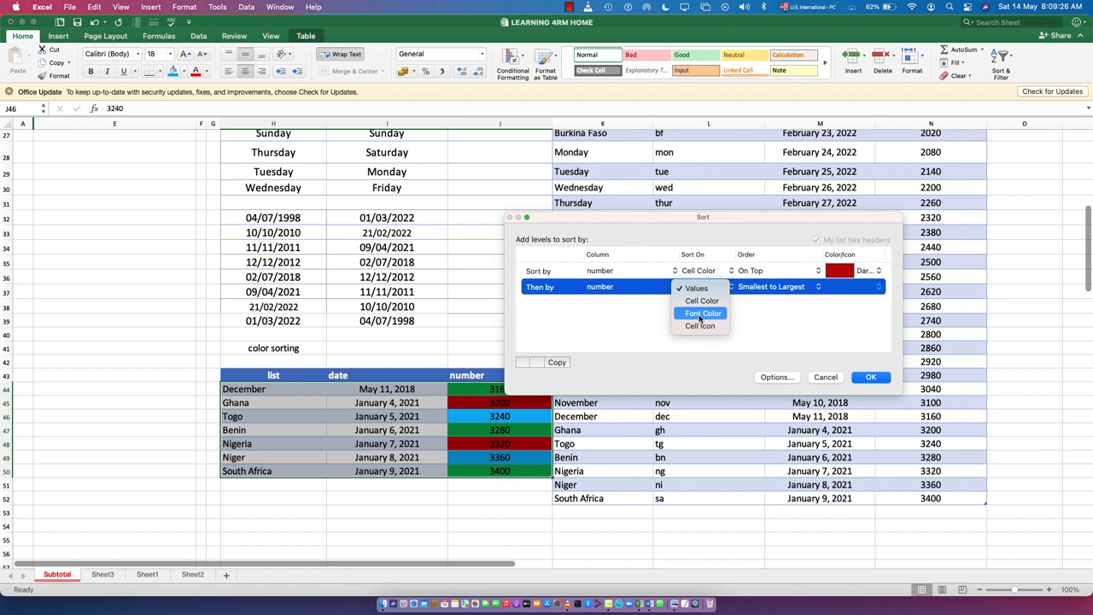
{"action": "key", "text": "Return"}
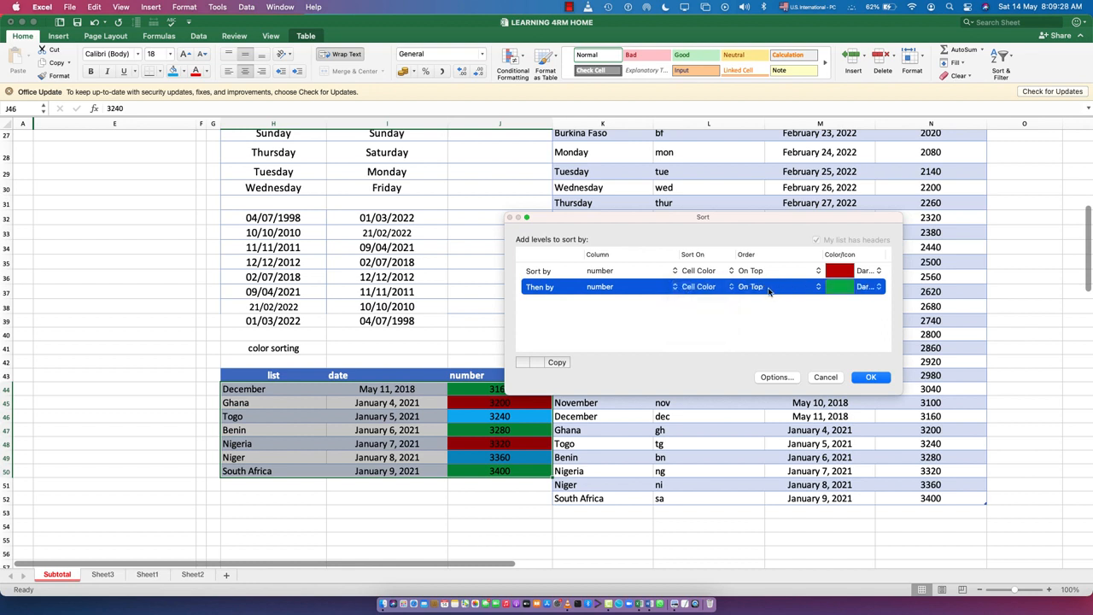
{"action": "left_click", "coordinate": [842, 290]}
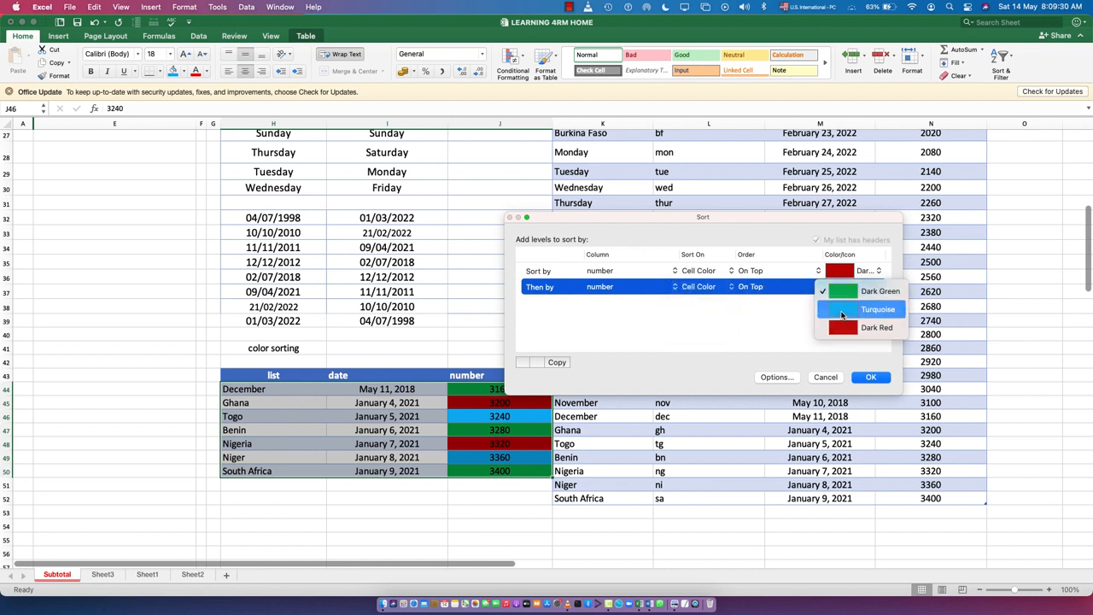
{"action": "left_click", "coordinate": [841, 314]}
Add a third sort level for the number column on Cell Color with Dark Green On Top, and apply the sort
{"action": "left_click", "coordinate": [527, 363]}
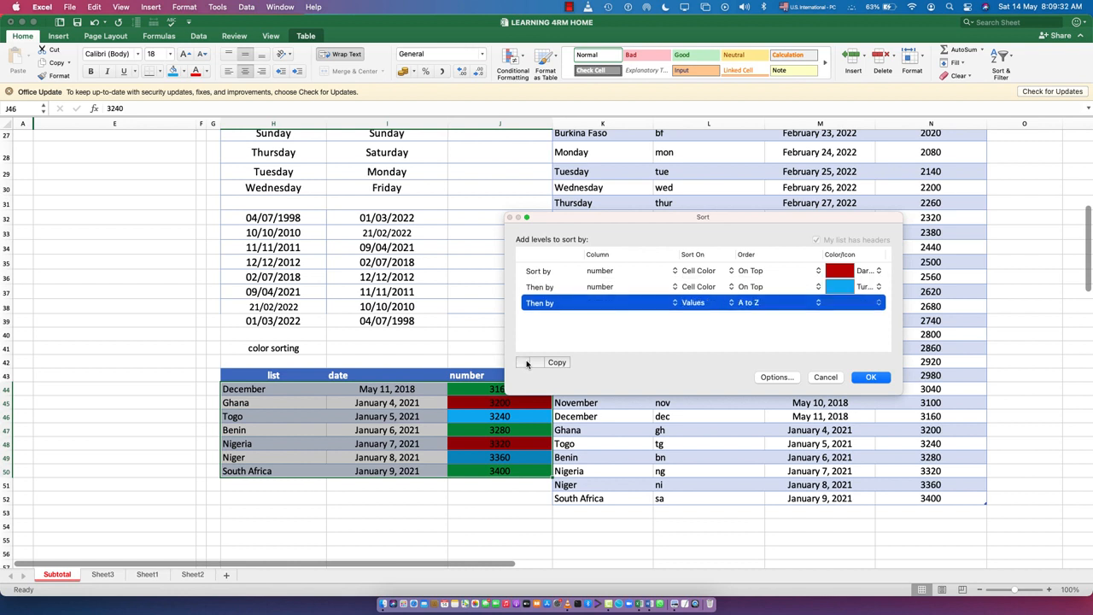
{"action": "left_click", "coordinate": [608, 304]}
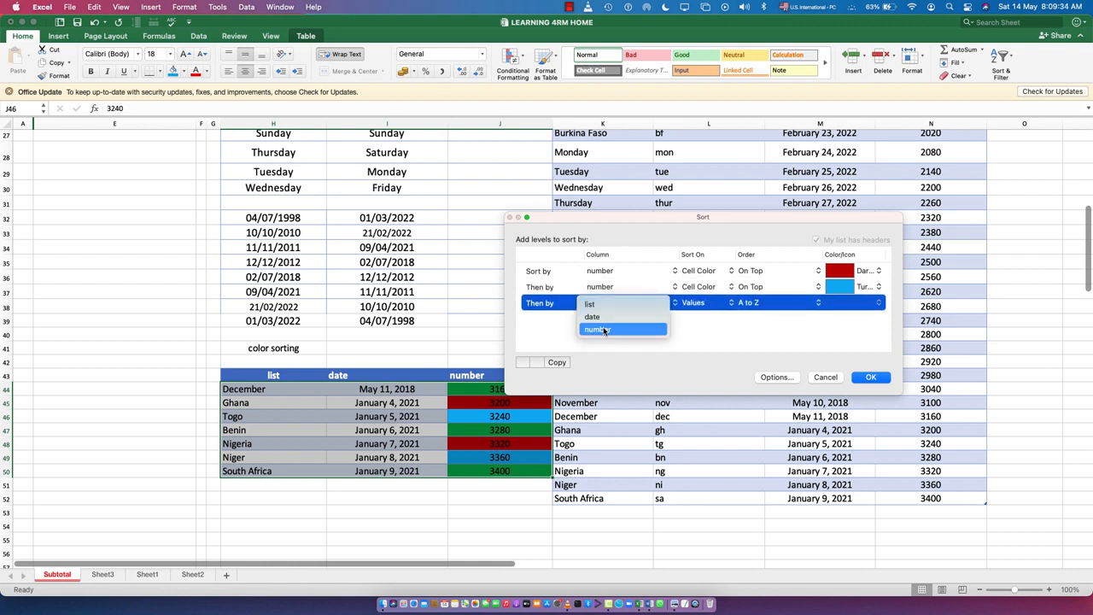
{"action": "left_click", "coordinate": [598, 329]}
{"action": "left_click", "coordinate": [693, 303]}
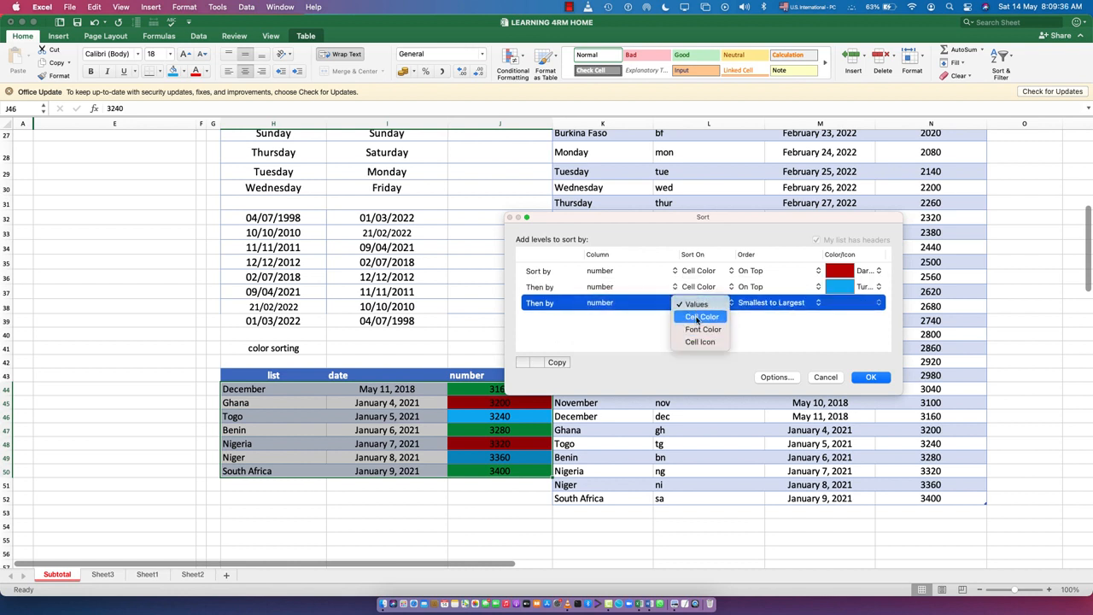
{"action": "left_click", "coordinate": [698, 317]}
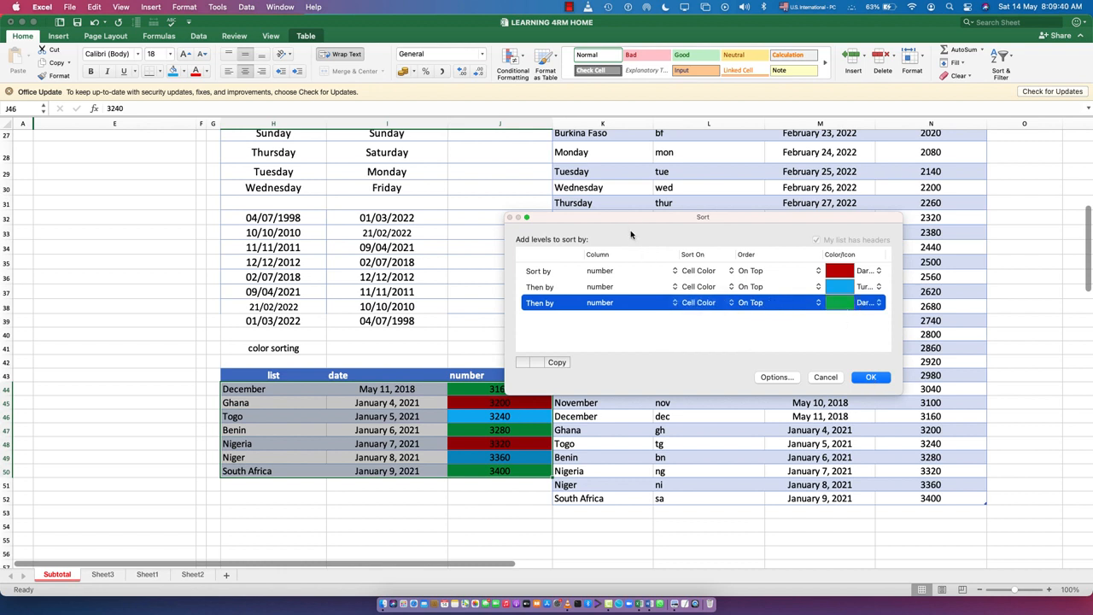
{"action": "left_click_drag", "start_coordinate": [628, 225], "coordinate": [728, 217]}
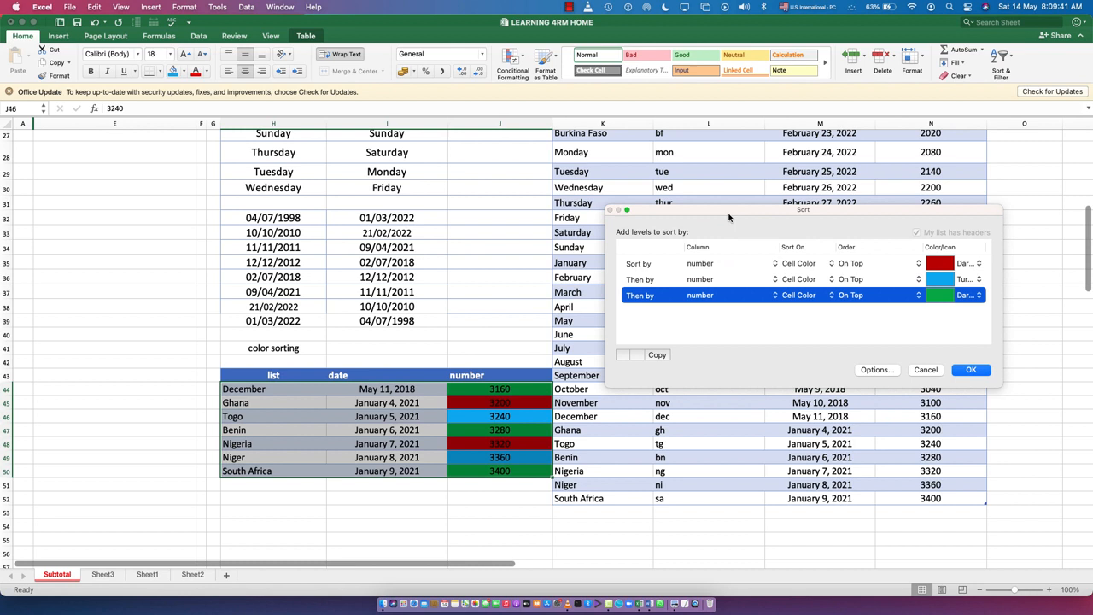
{"action": "left_click", "coordinate": [971, 370]}
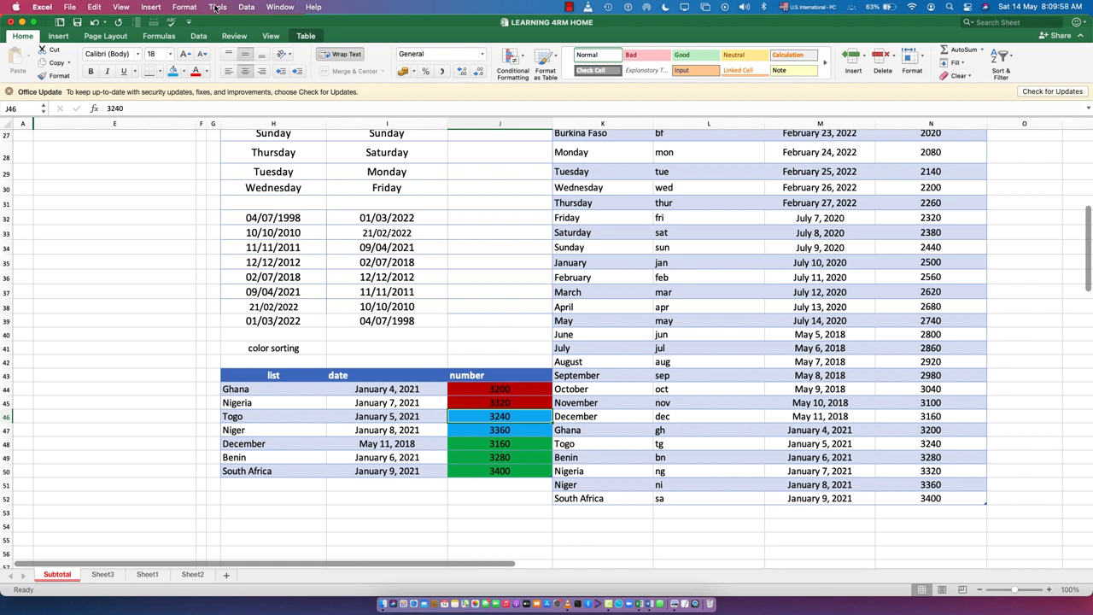
Reopen the color table's custom sort and review the Sort On choices of the third level without applying changes
{"action": "left_click", "coordinate": [245, 8]}
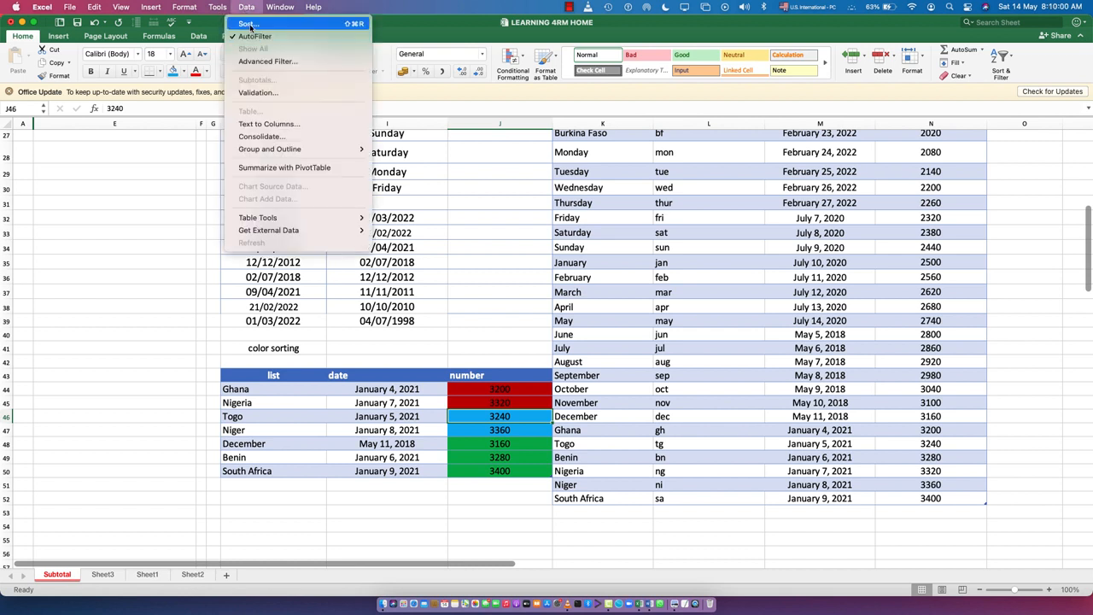
{"action": "left_click", "coordinate": [248, 24]}
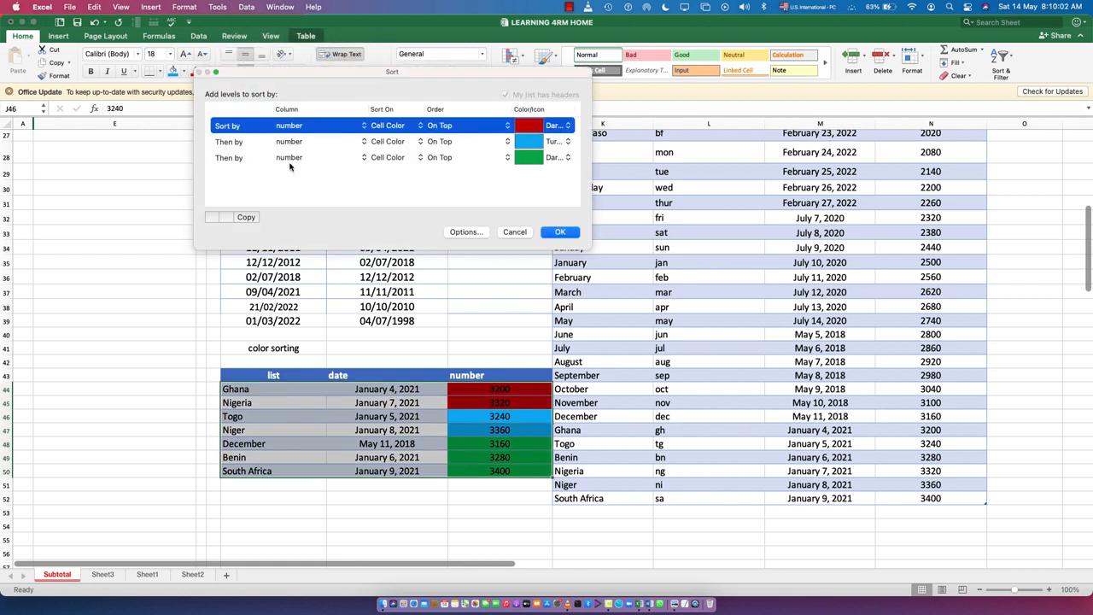
{"action": "left_click", "coordinate": [386, 159]}
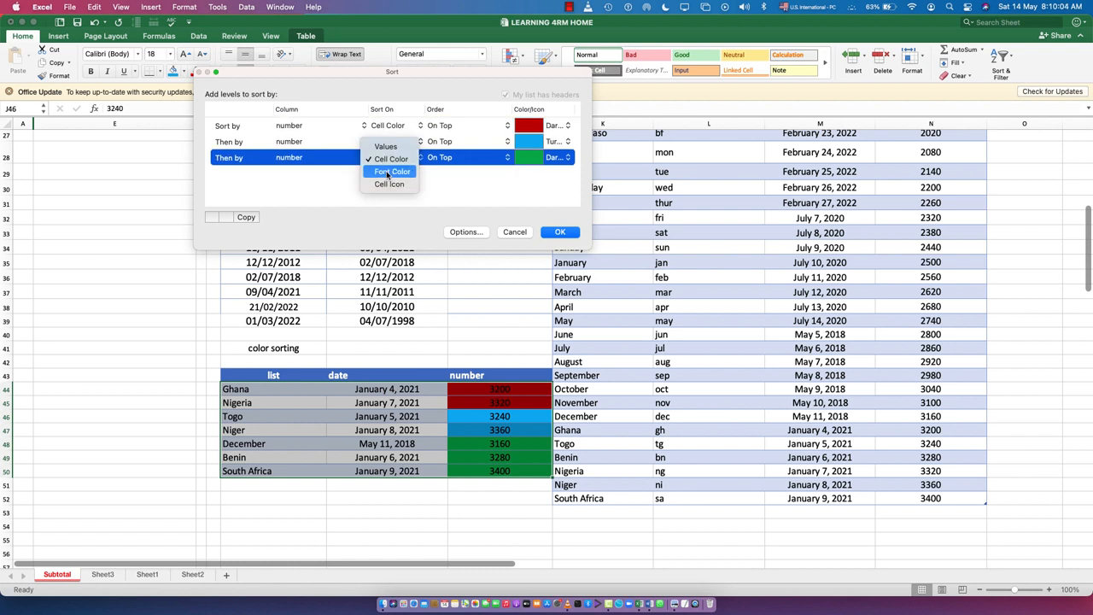
{"action": "left_click", "coordinate": [507, 235]}
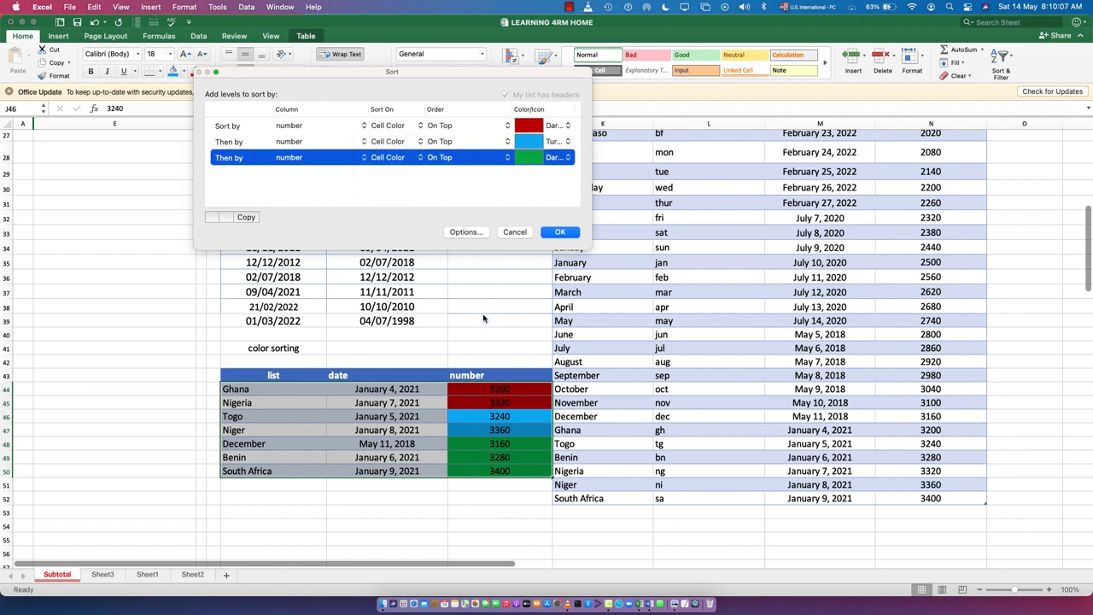
{"action": "left_click", "coordinate": [515, 233]}
Start a custom sort on the multi column sorting table, with Country sorted on Values from A to Z as the first level
{"action": "scroll", "coordinate": [103, 288], "scroll_direction": "up", "scroll_amount": 10}
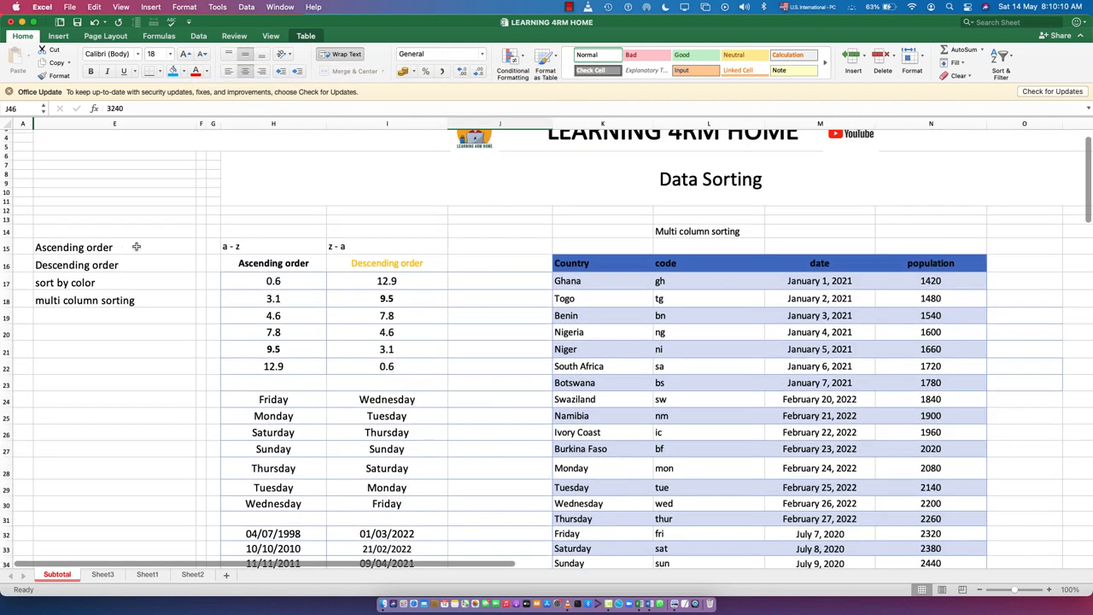
{"action": "scroll", "coordinate": [664, 418], "scroll_direction": "down", "scroll_amount": 3}
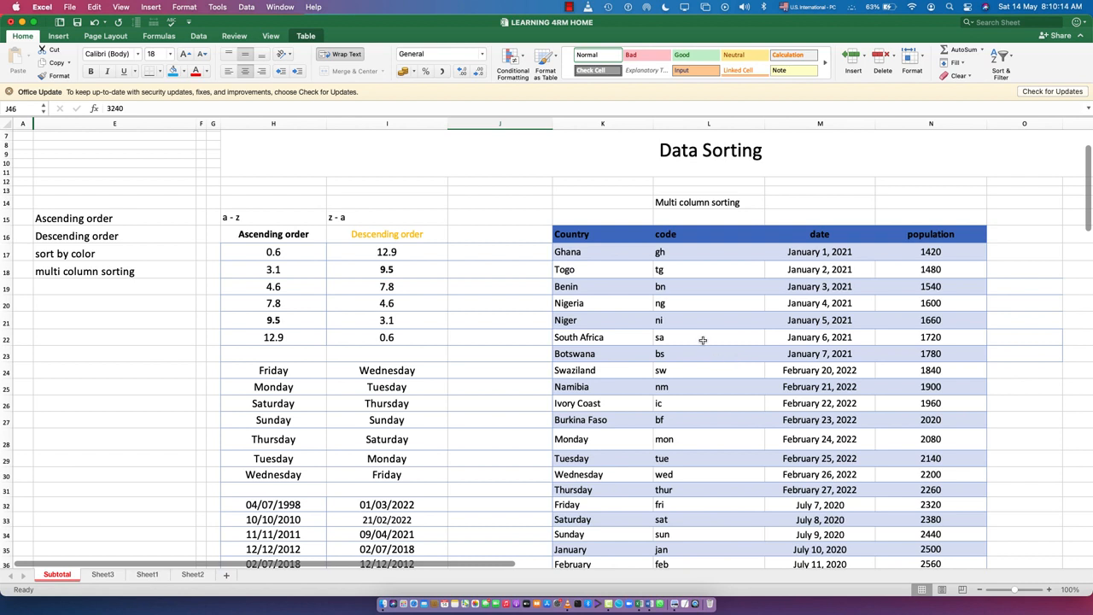
{"action": "left_click", "coordinate": [703, 340]}
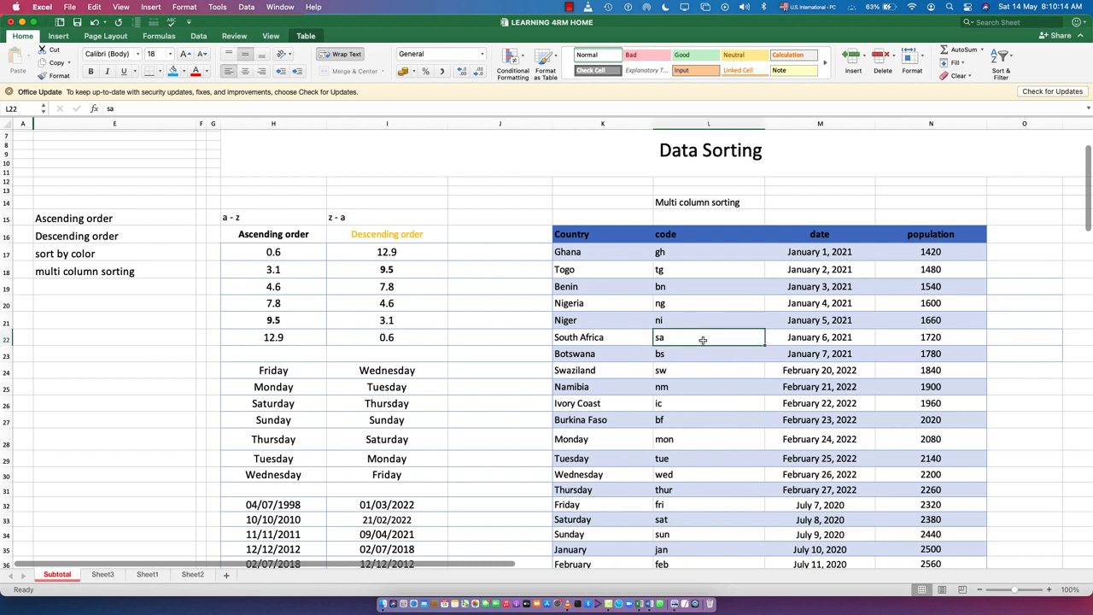
{"action": "left_click", "coordinate": [1003, 58]}
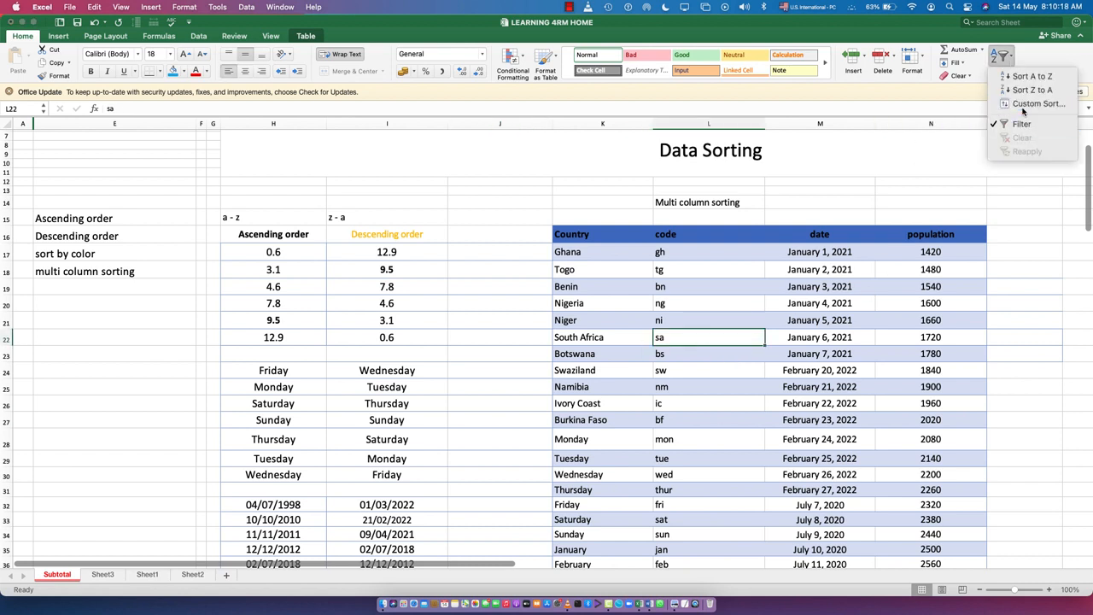
{"action": "left_click", "coordinate": [1028, 103]}
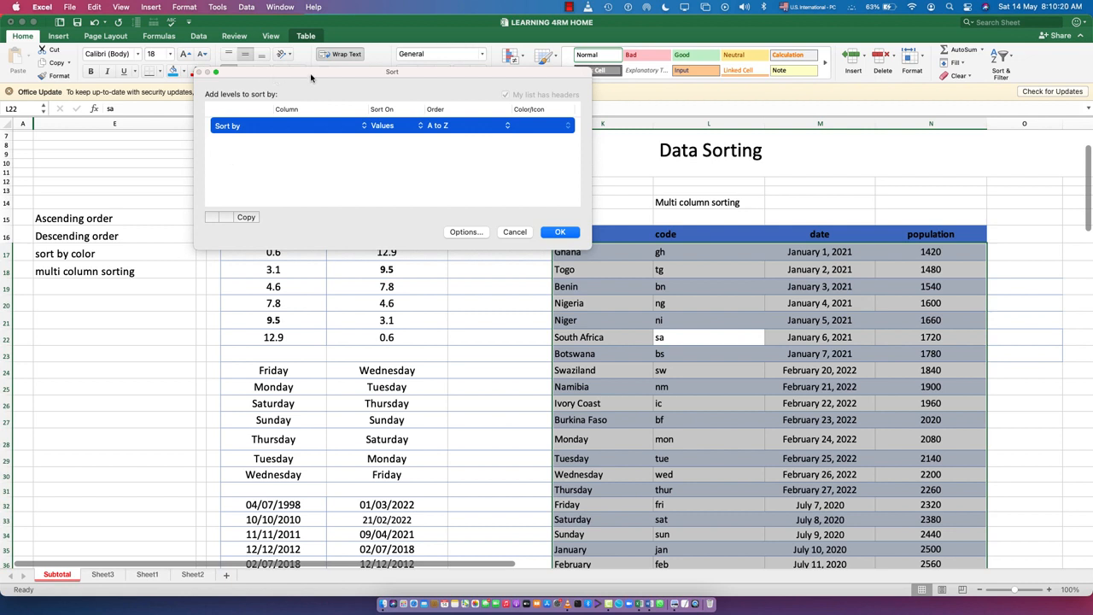
{"action": "left_click_drag", "start_coordinate": [311, 78], "coordinate": [547, 172]}
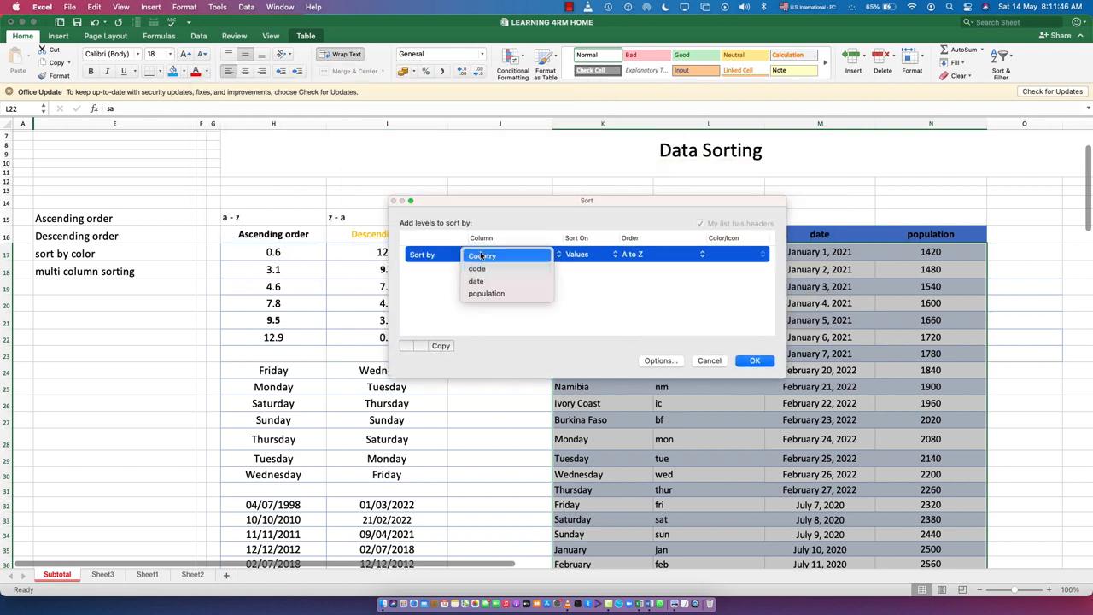
{"action": "left_click_drag", "start_coordinate": [513, 207], "coordinate": [297, 161]}
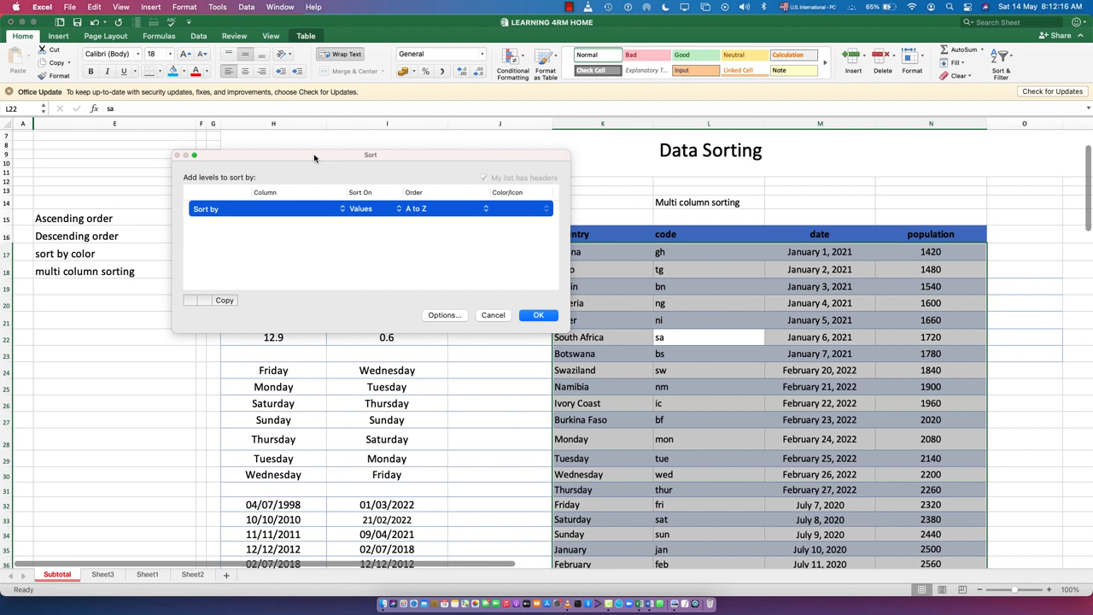
{"action": "left_click_drag", "start_coordinate": [314, 158], "coordinate": [563, 196]}
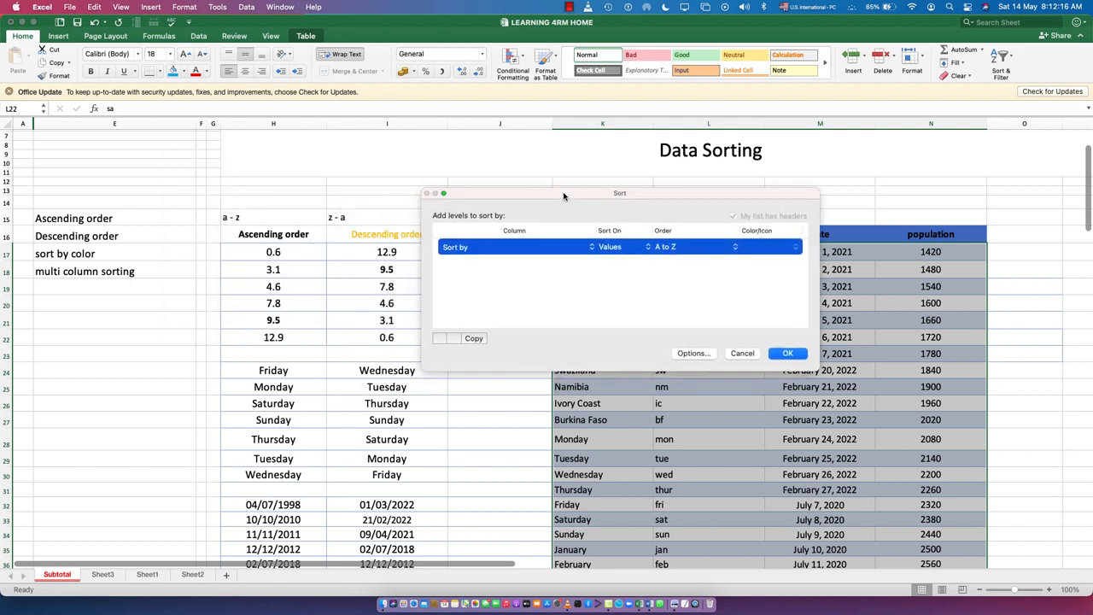
{"action": "left_click", "coordinate": [529, 247]}
{"action": "left_click", "coordinate": [517, 249]}
{"action": "left_click", "coordinate": [618, 249]}
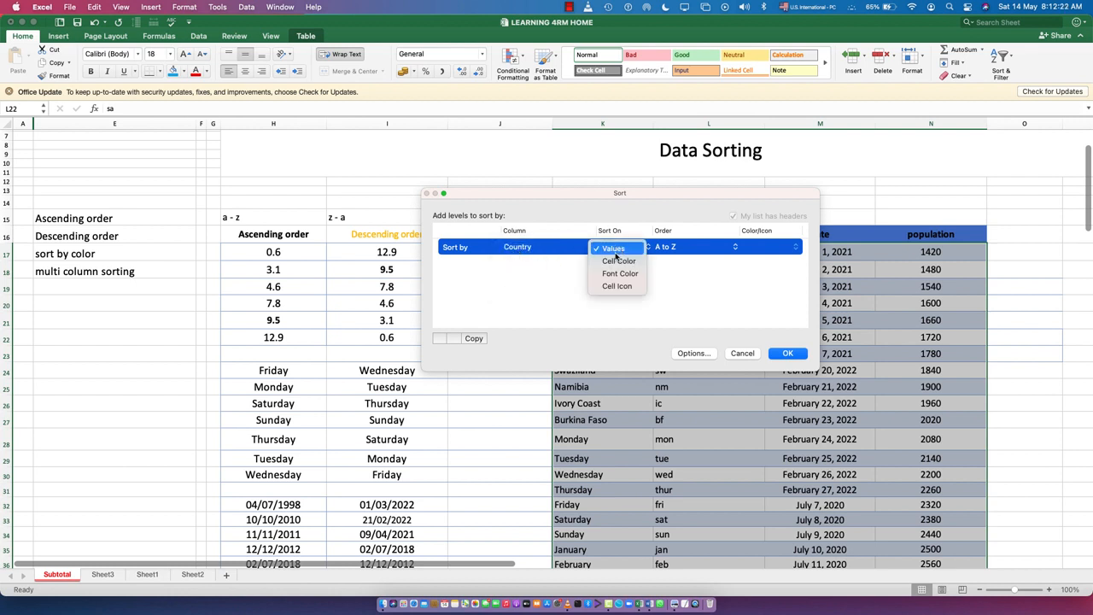
{"action": "left_click", "coordinate": [615, 251]}
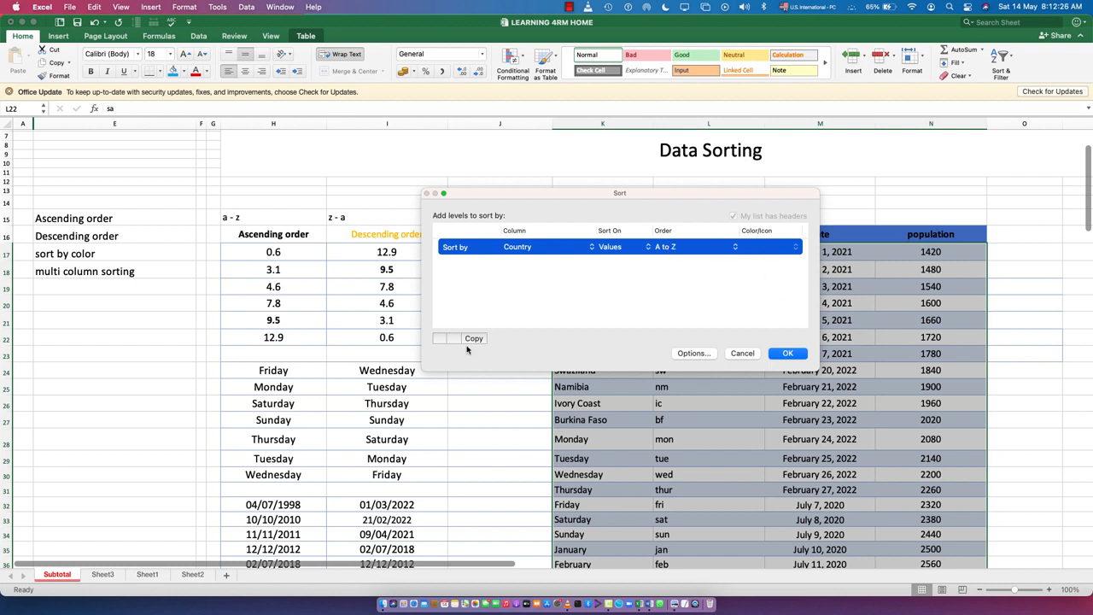
Add a second sort level for the population column, sorted on Values from Smallest to Largest
{"action": "left_click", "coordinate": [437, 340]}
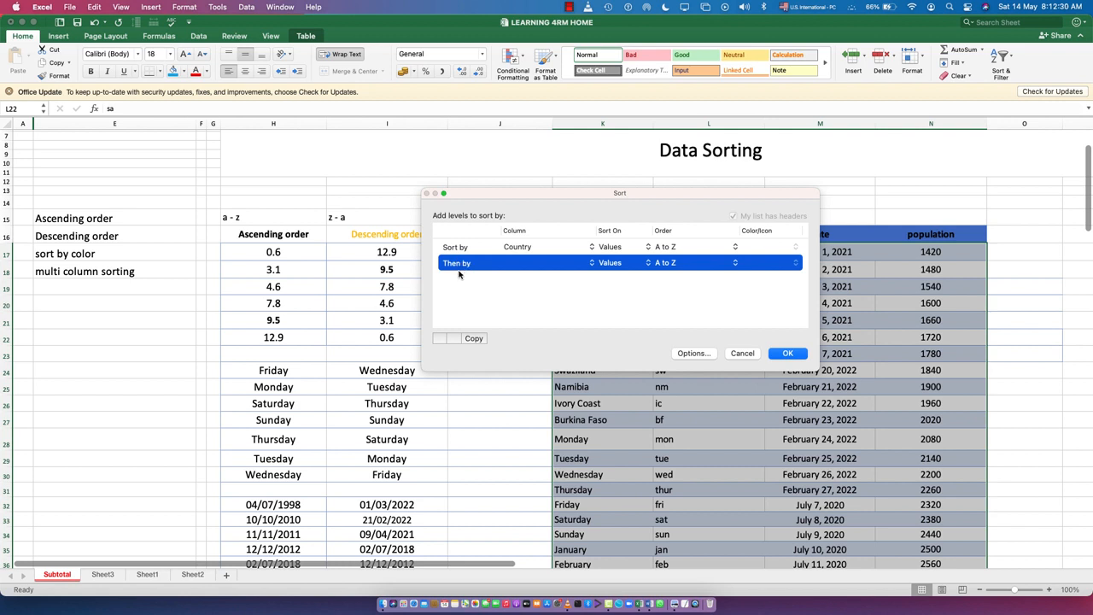
{"action": "left_click", "coordinate": [528, 265]}
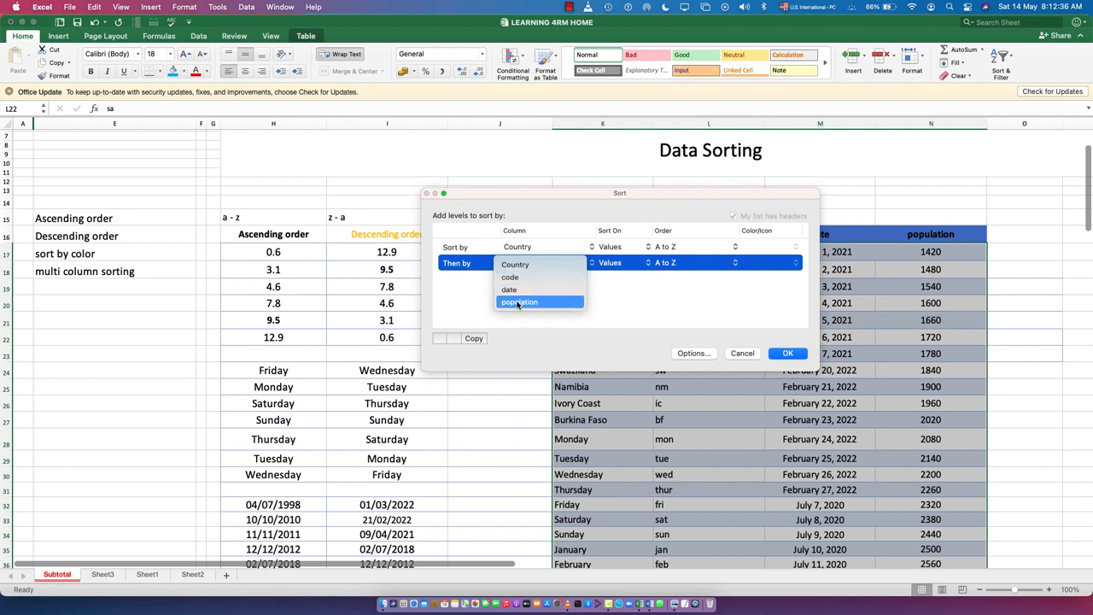
{"action": "left_click", "coordinate": [534, 301]}
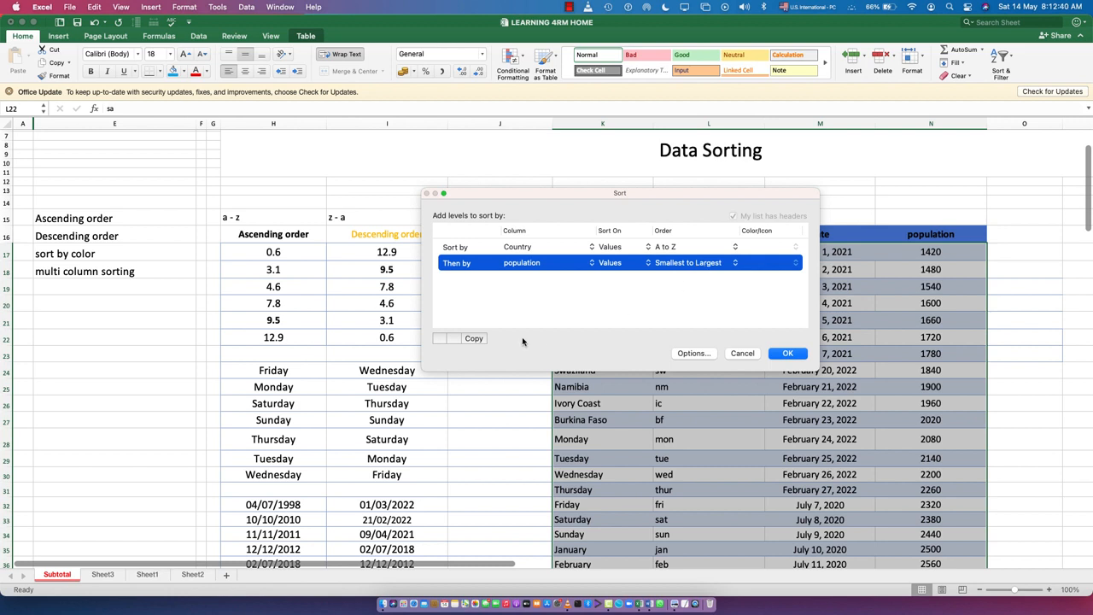
Add a third sort level for the date column on Values from Oldest to Newest, and apply the multi-column sort
{"action": "left_click", "coordinate": [443, 340]}
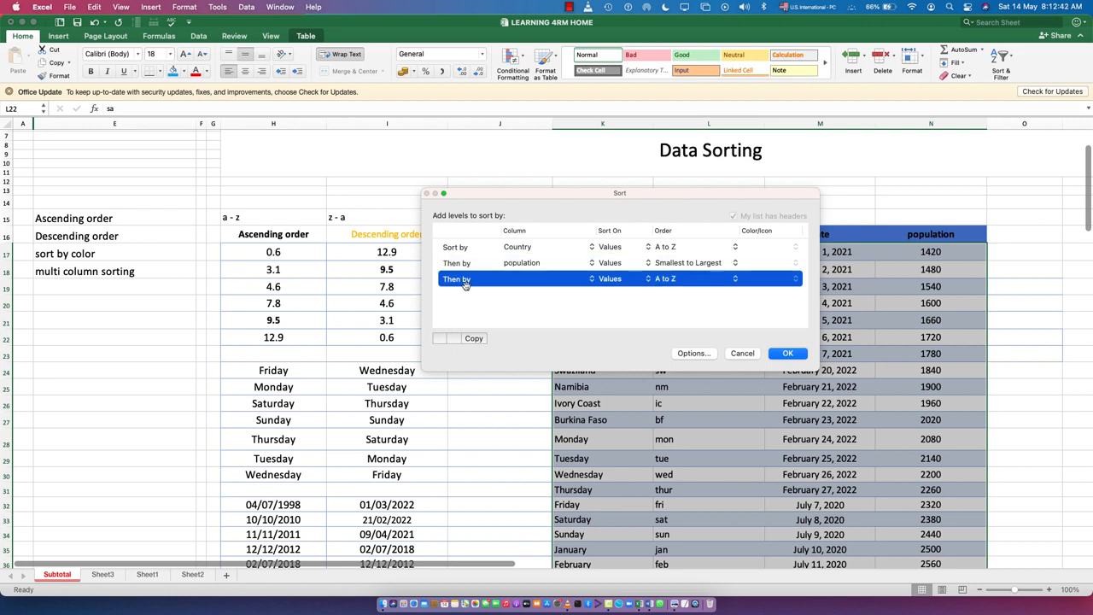
{"action": "left_click", "coordinate": [528, 281]}
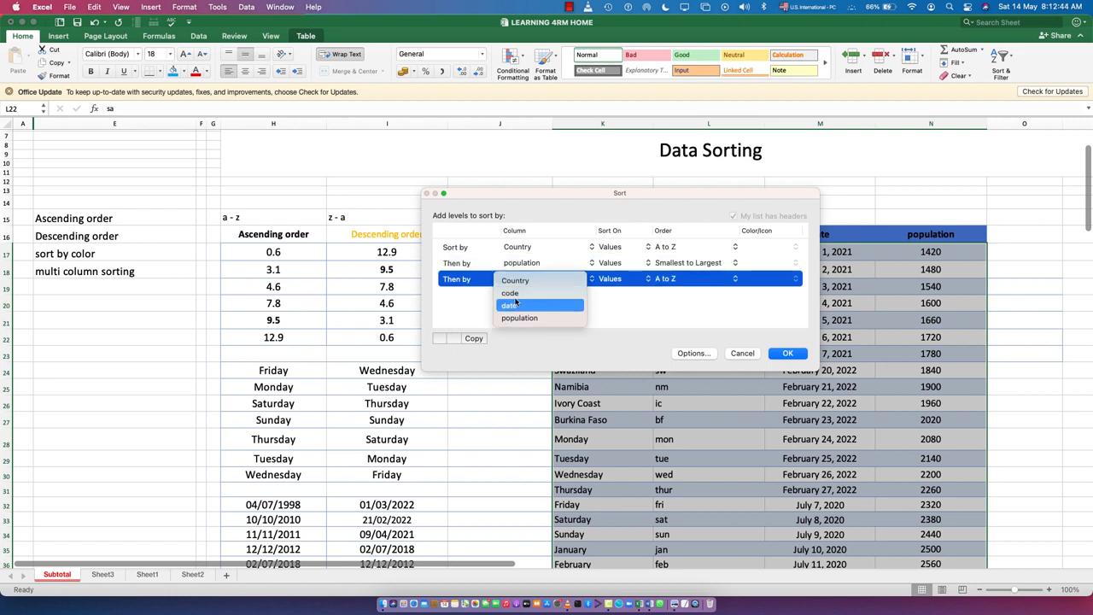
{"action": "left_click", "coordinate": [515, 305]}
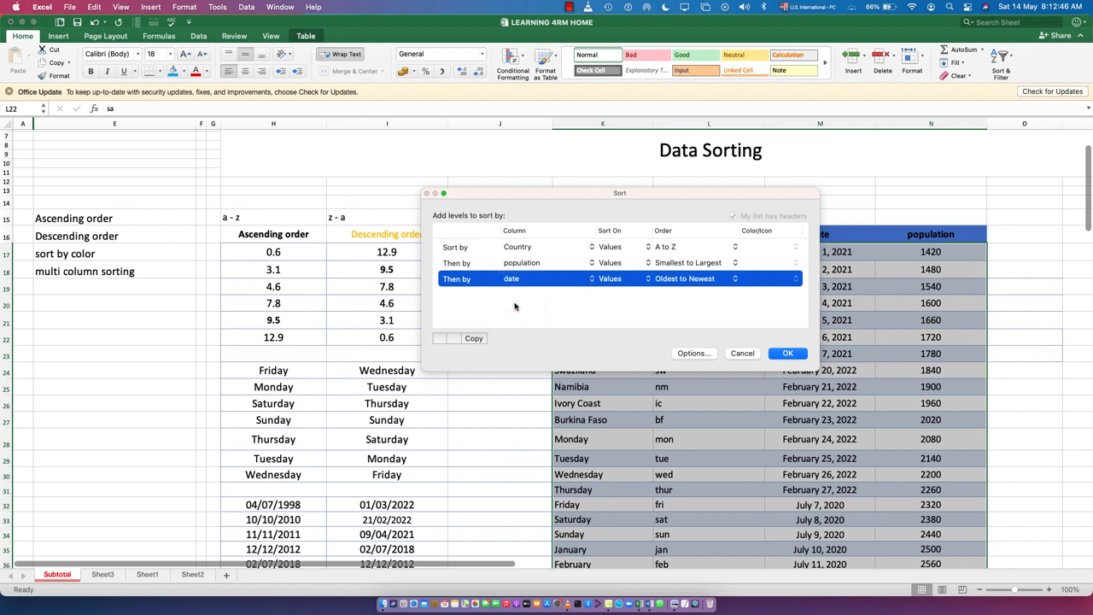
{"action": "left_click_drag", "start_coordinate": [640, 197], "coordinate": [535, 213]}
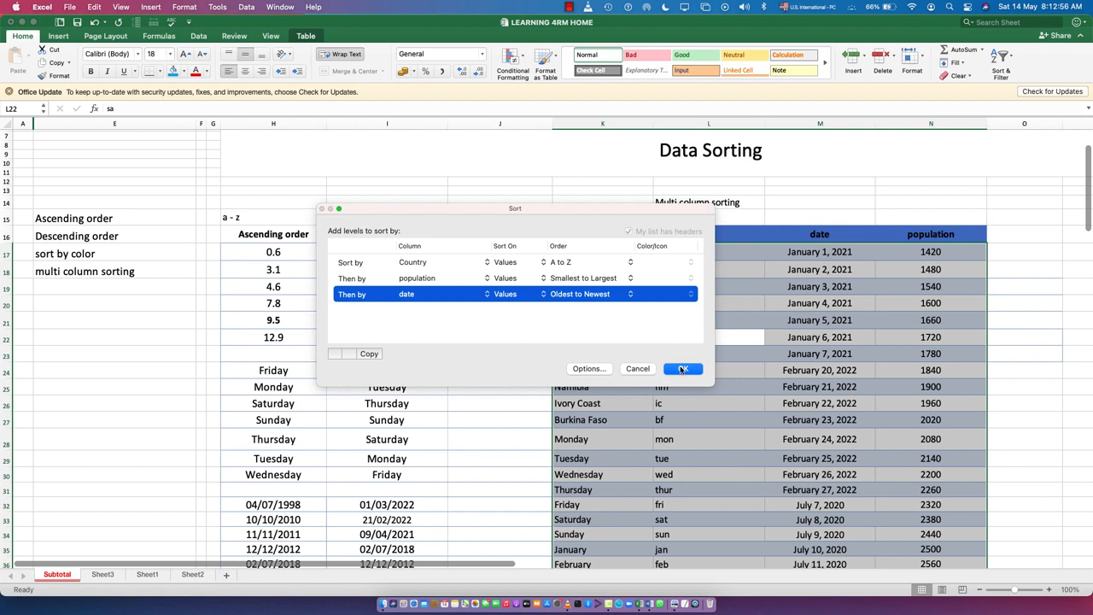
{"action": "left_click_drag", "start_coordinate": [564, 214], "coordinate": [350, 187]}
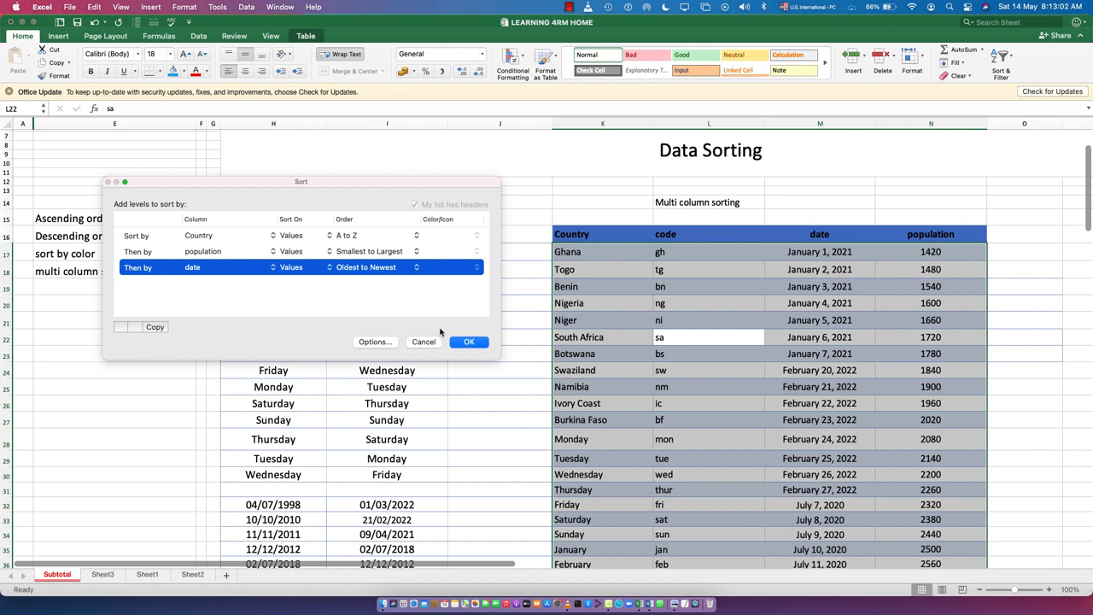
{"action": "left_click", "coordinate": [469, 343]}
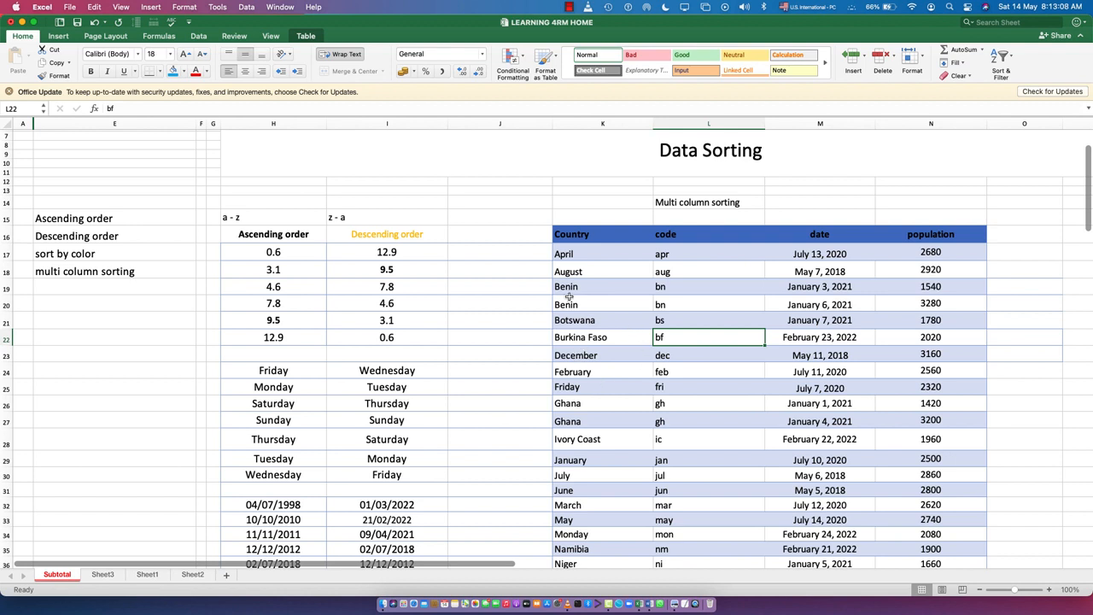
Examine the first rows of the sorted multi column table, comparing the country order and the dates of the two Benin entries
{"action": "left_click", "coordinate": [572, 260]}
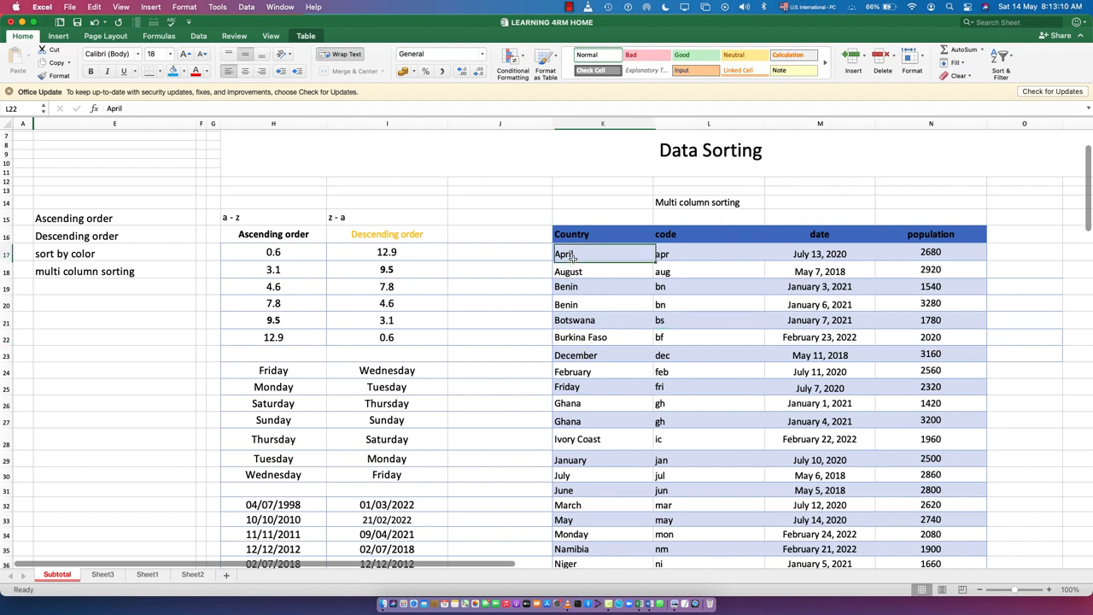
{"action": "left_click", "coordinate": [805, 254]}
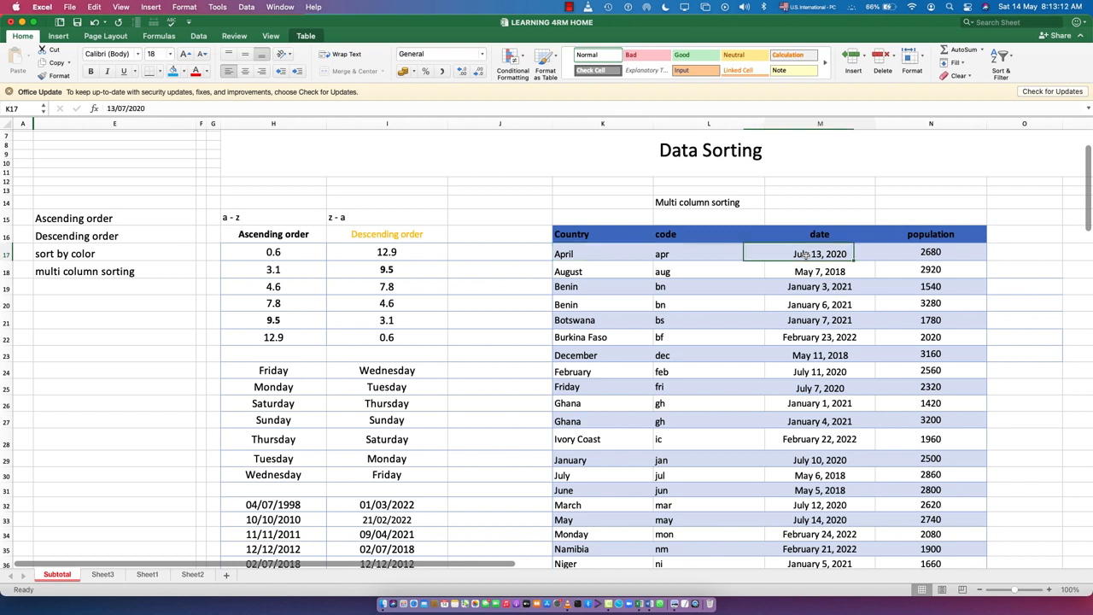
{"action": "left_click", "coordinate": [578, 262]}
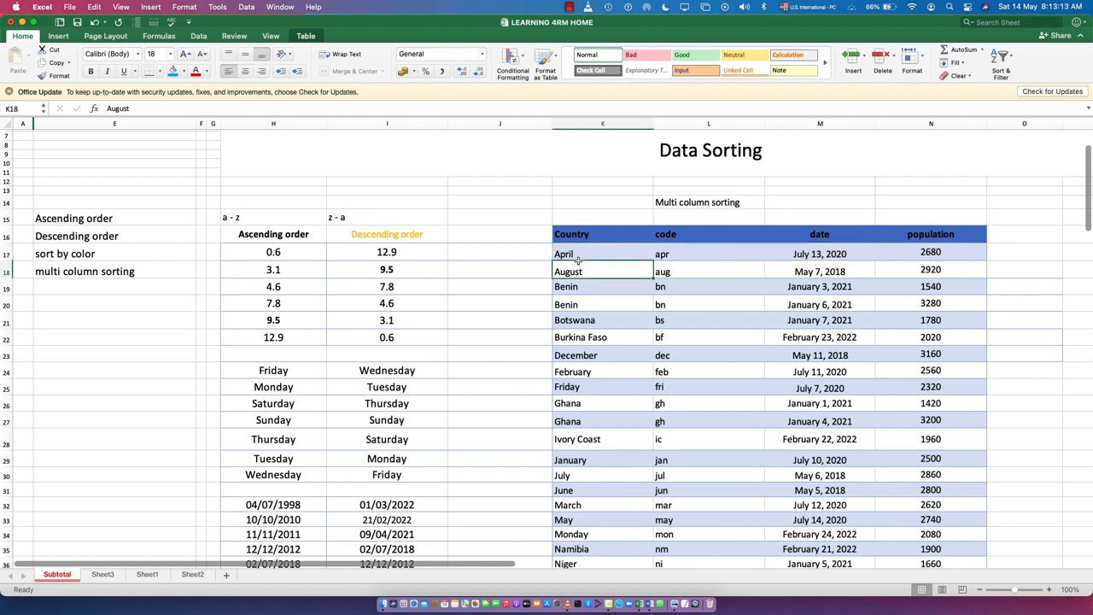
{"action": "left_click", "coordinate": [571, 288]}
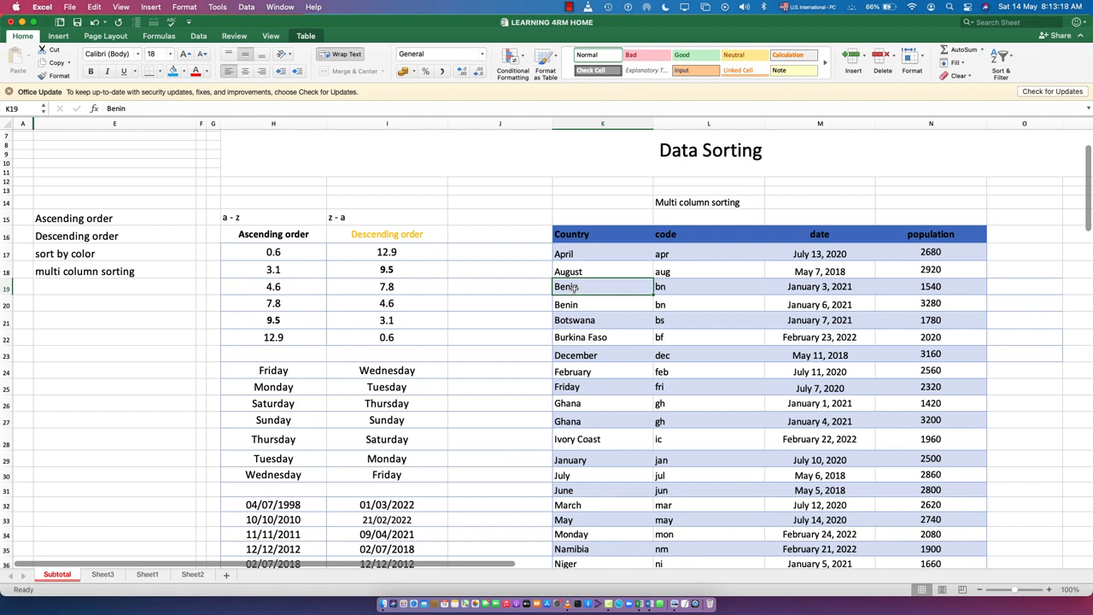
{"action": "left_click", "coordinate": [573, 304]}
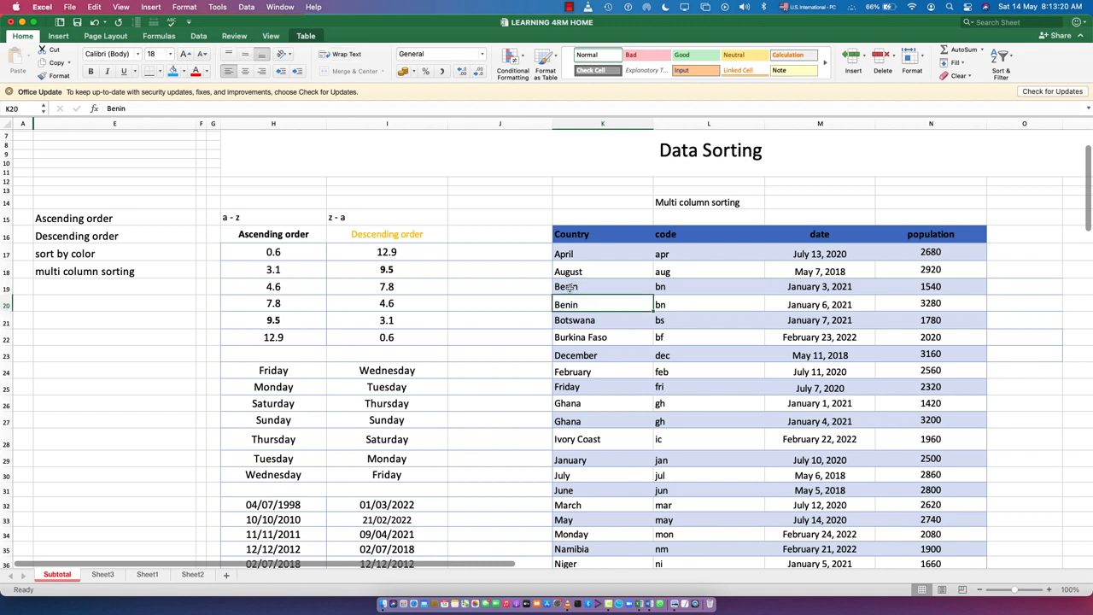
{"action": "left_click", "coordinate": [571, 287]}
{"action": "left_click", "coordinate": [569, 303]}
{"action": "left_click", "coordinate": [817, 289]}
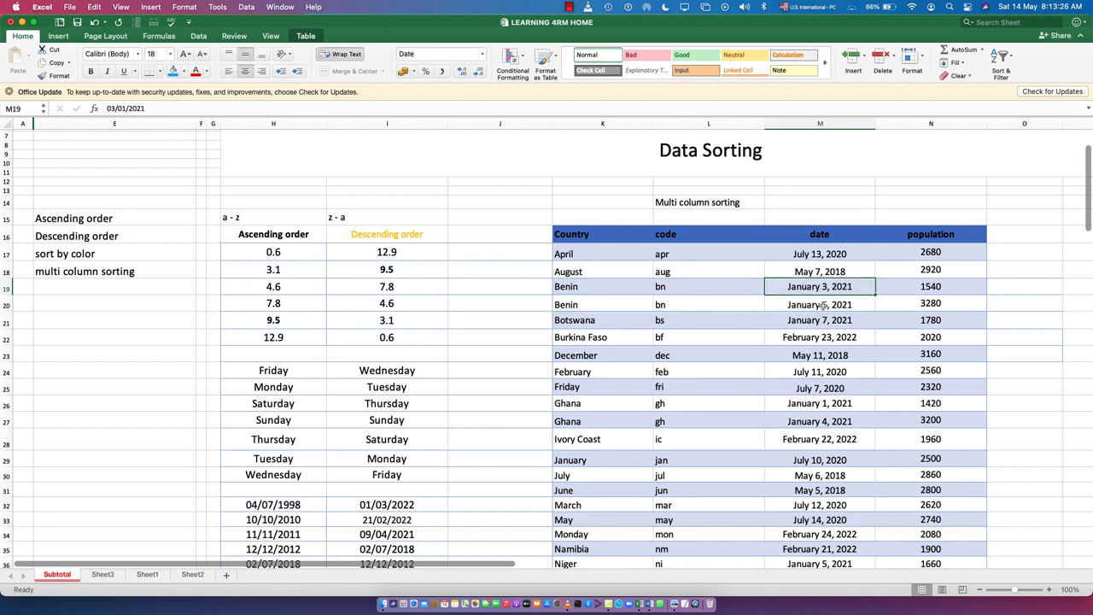
{"action": "left_click", "coordinate": [822, 304]}
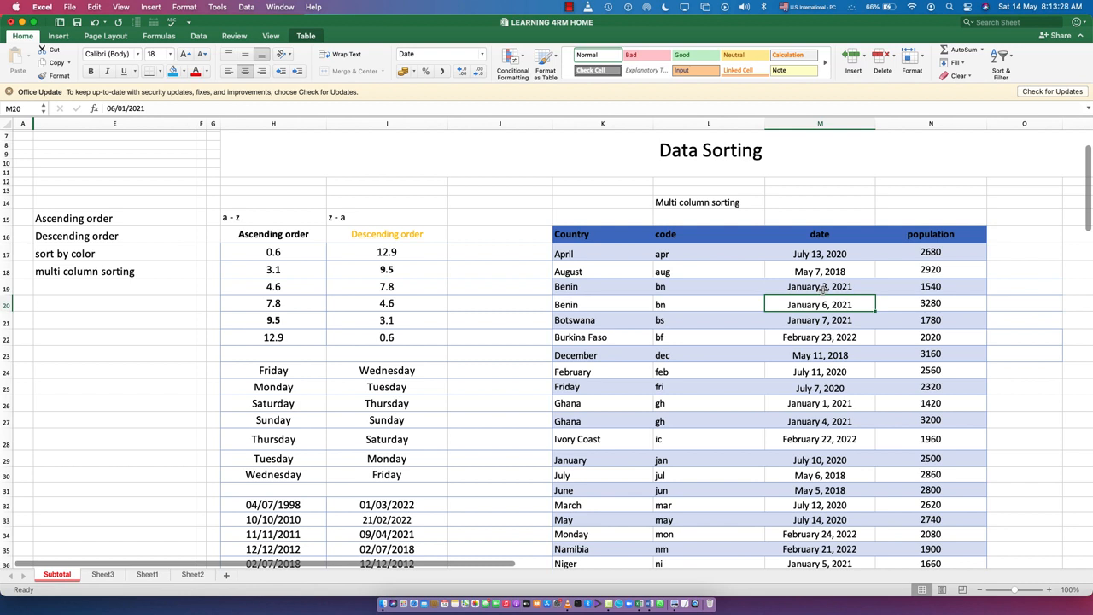
{"action": "left_click", "coordinate": [821, 289]}
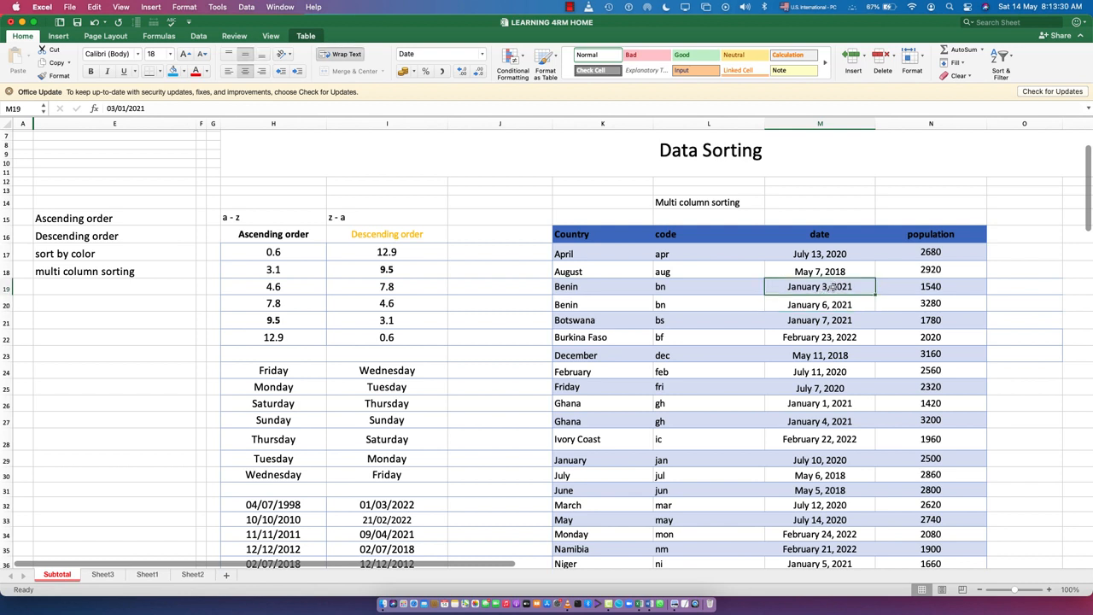
{"action": "left_click", "coordinate": [834, 305]}
{"action": "left_click", "coordinate": [842, 288]}
Compare the dates and population values of the two Ghana rows in the multi column sorting table
{"action": "left_click", "coordinate": [568, 406]}
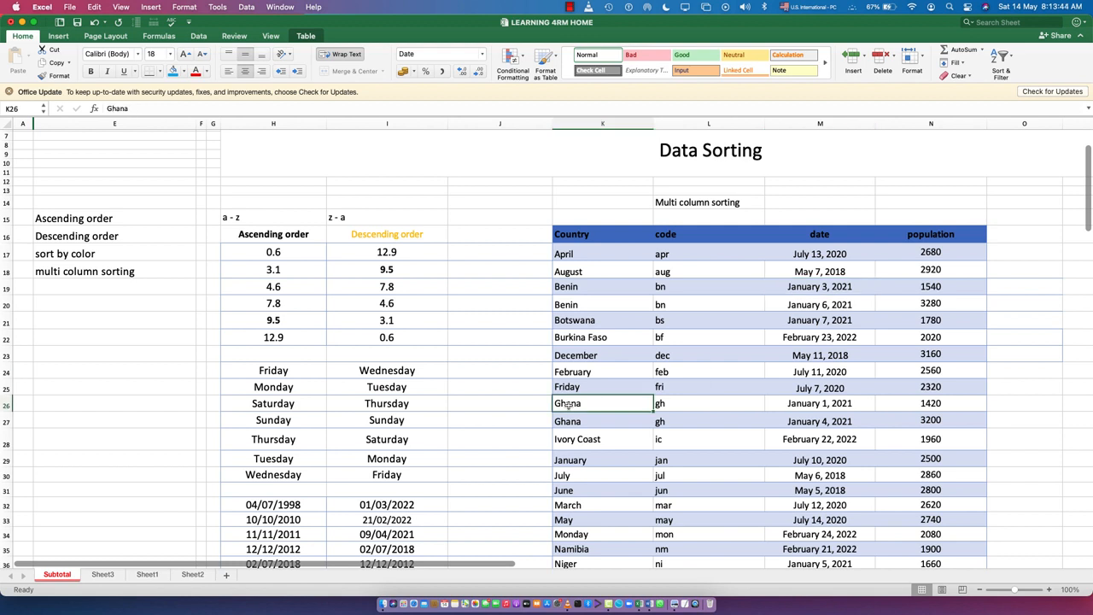
{"action": "left_click", "coordinate": [825, 405]}
{"action": "left_click", "coordinate": [822, 422]}
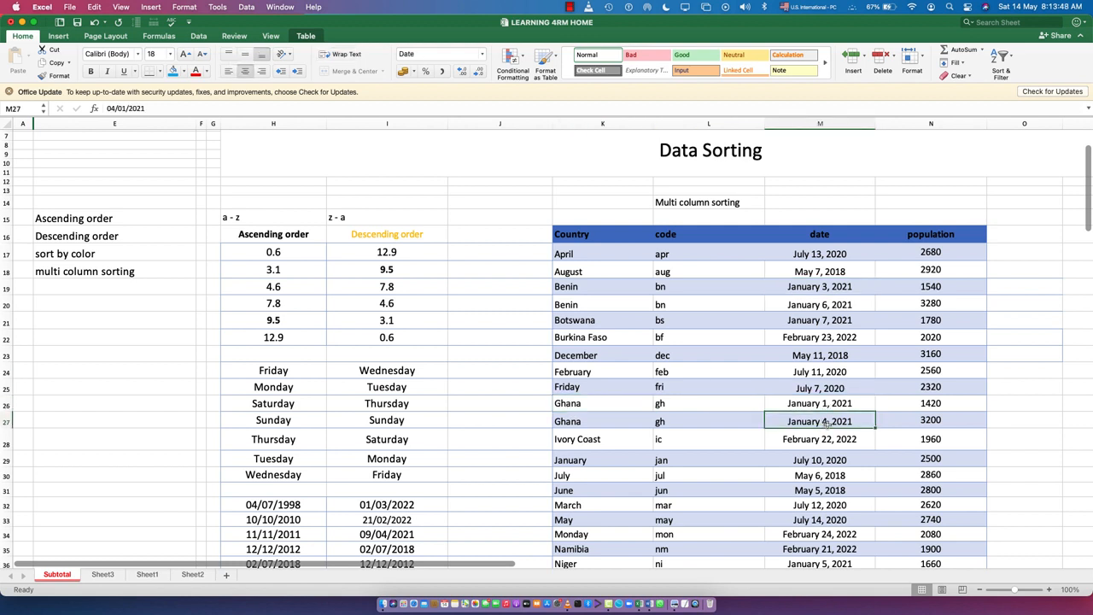
{"action": "left_click", "coordinate": [816, 406]}
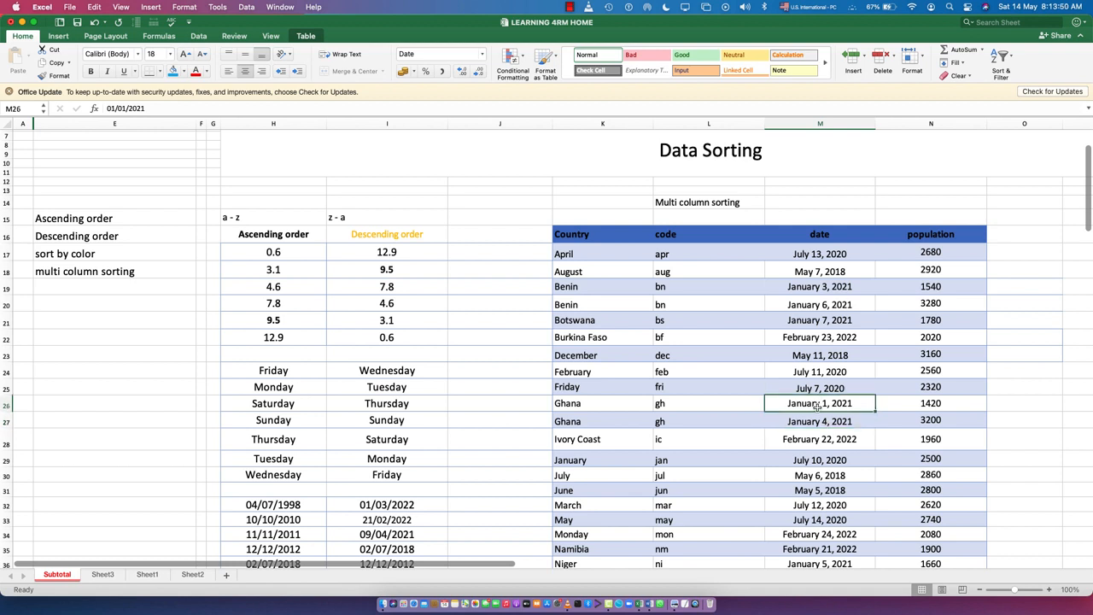
{"action": "left_click", "coordinate": [932, 404]}
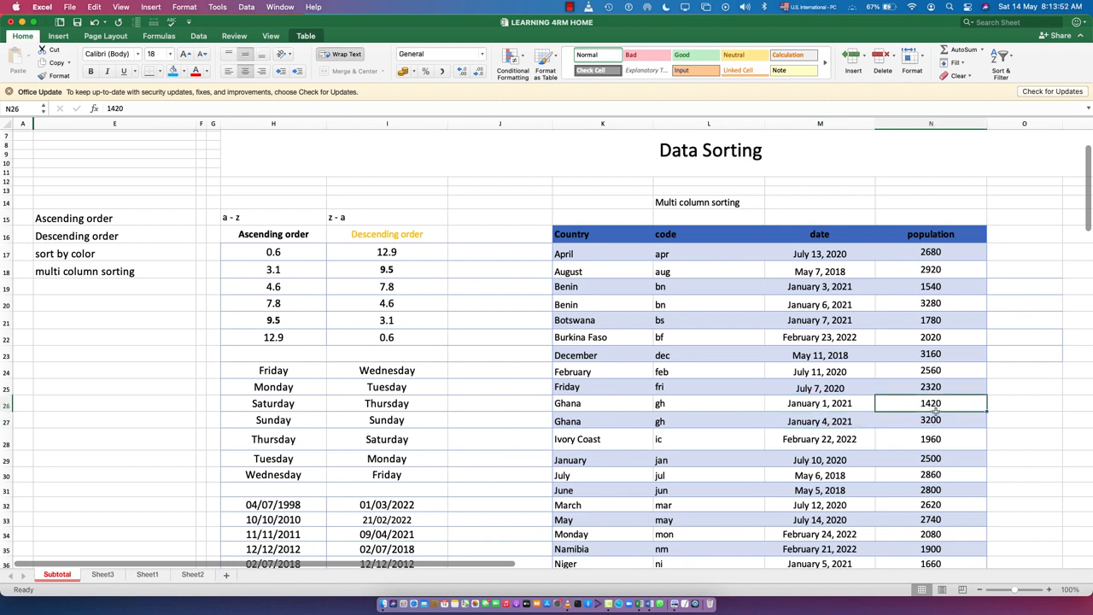
{"action": "left_click", "coordinate": [935, 420]}
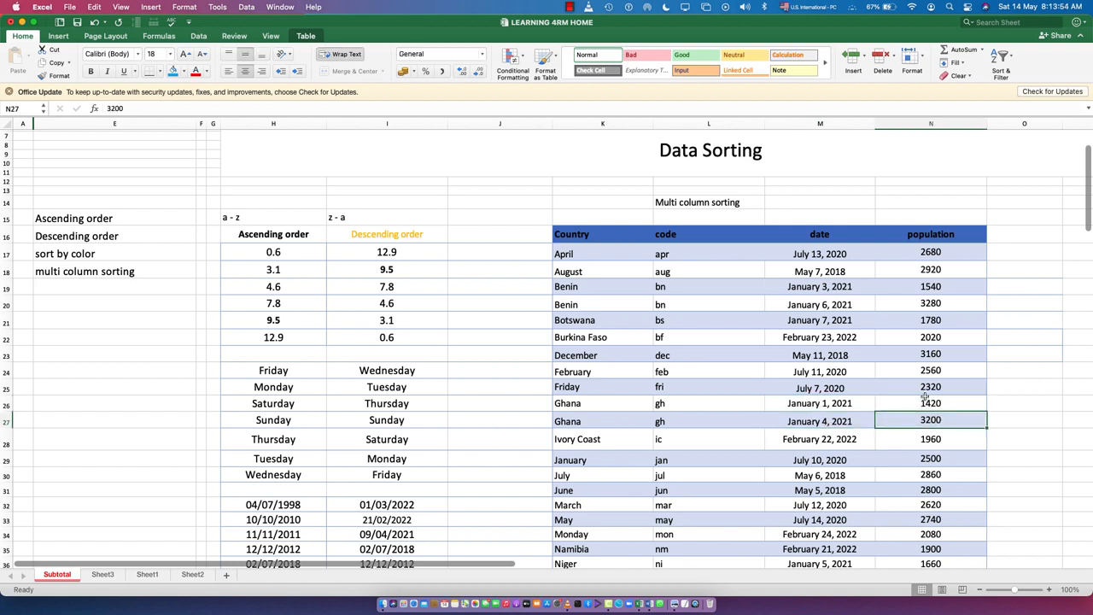
{"action": "left_click", "coordinate": [819, 403]}
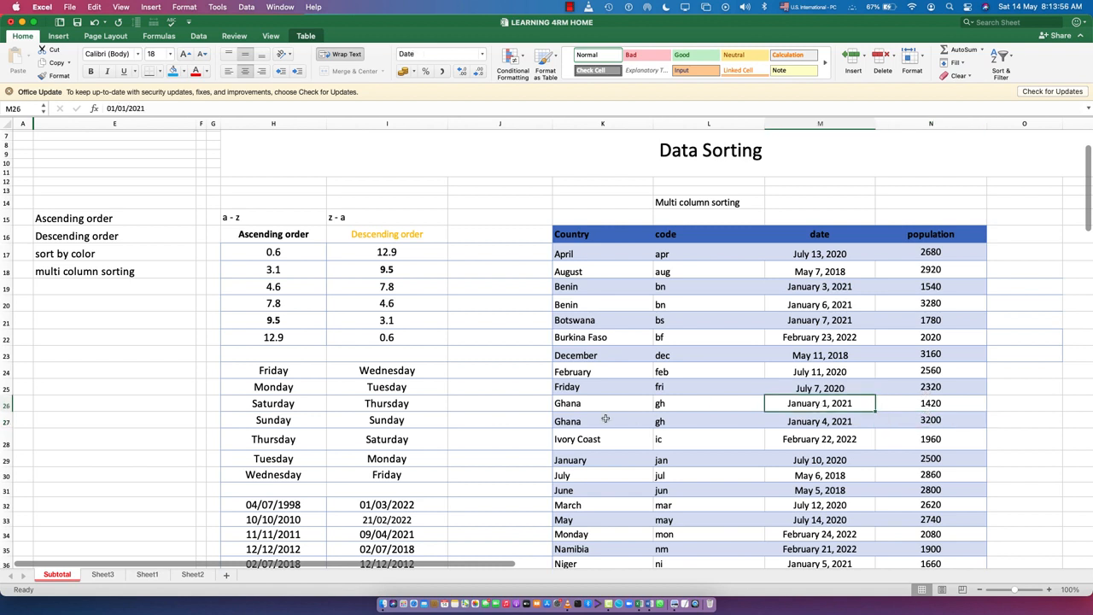
{"action": "left_click", "coordinate": [564, 417]}
Compare the dates and population values of the two Nigeria rows in the multi column sorting table
{"action": "scroll", "coordinate": [580, 444], "scroll_direction": "down", "scroll_amount": 5}
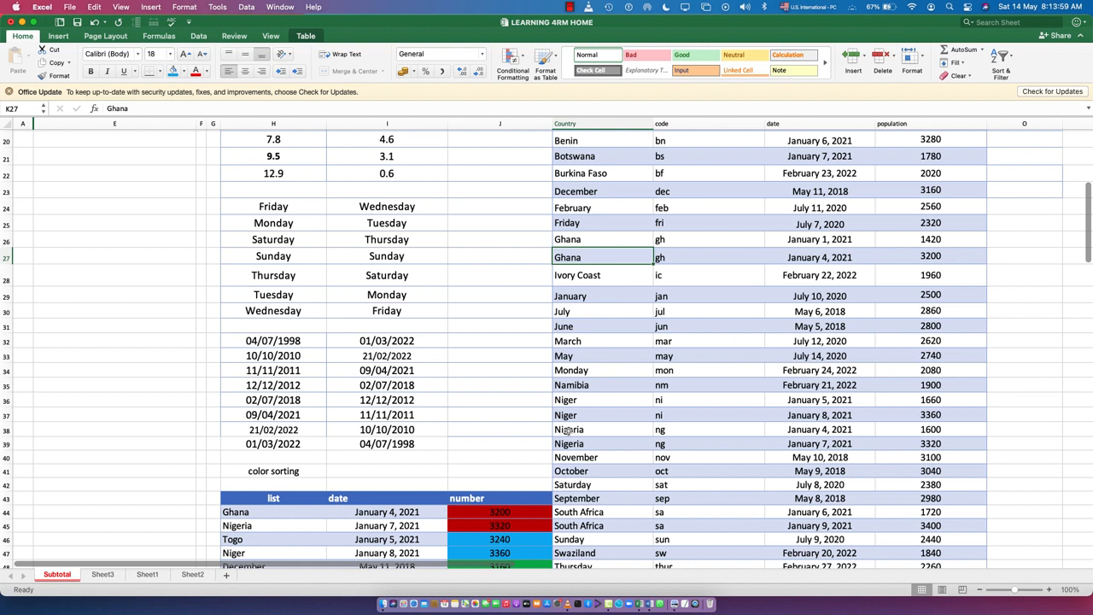
{"action": "left_click", "coordinate": [567, 430]}
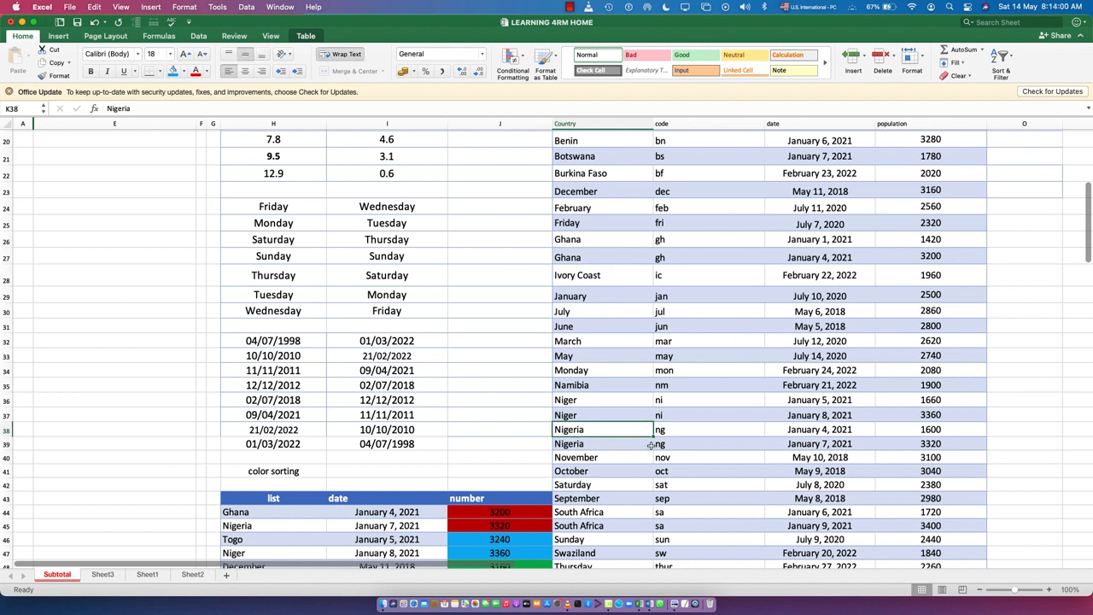
{"action": "left_click", "coordinate": [823, 444]}
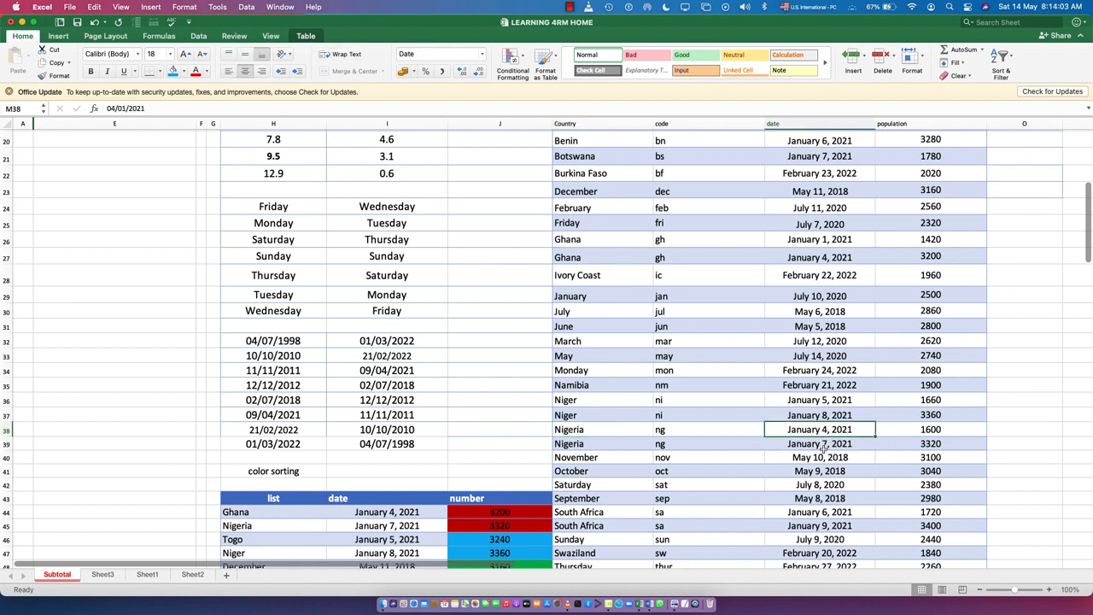
{"action": "left_click", "coordinate": [921, 431]}
{"action": "left_click", "coordinate": [926, 445]}
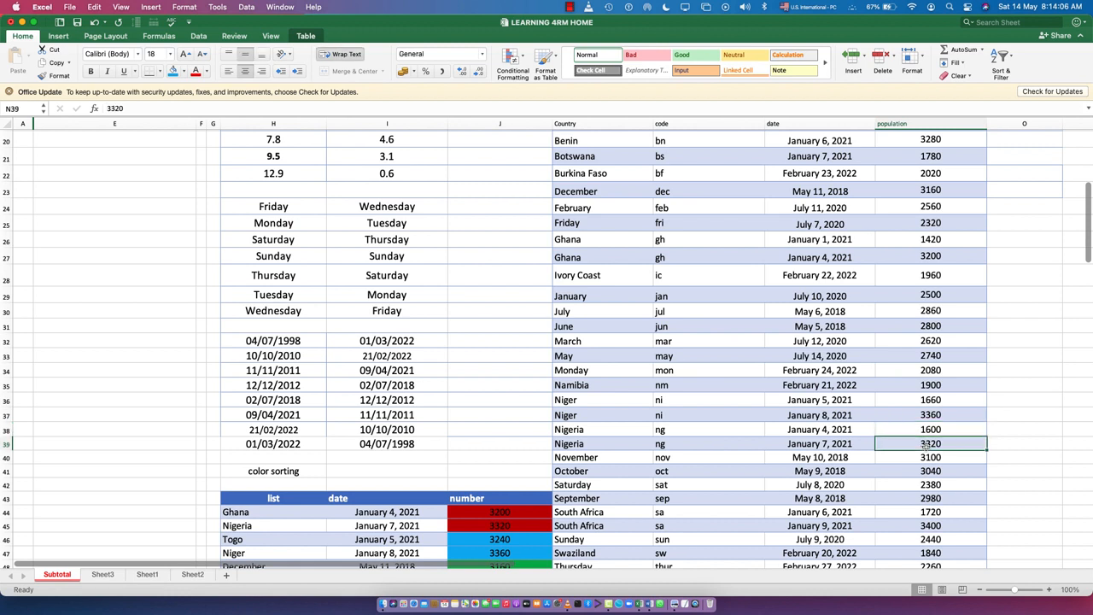
Compare the dates and population values of the two South Africa rows in the multi column sorting table
{"action": "scroll", "coordinate": [617, 470], "scroll_direction": "down", "scroll_amount": 5}
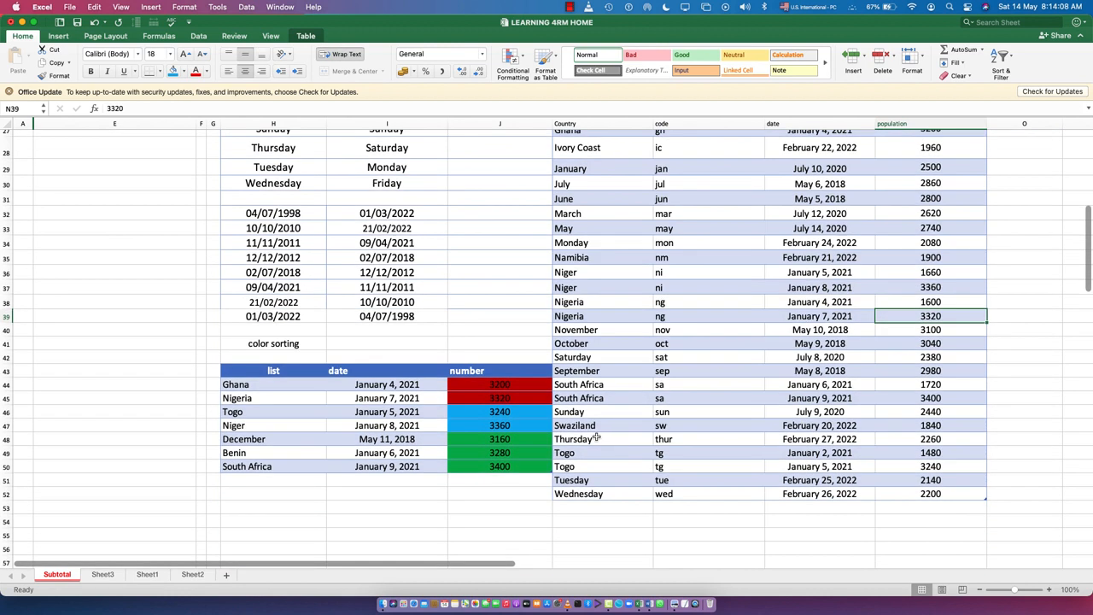
{"action": "left_click", "coordinate": [572, 384]}
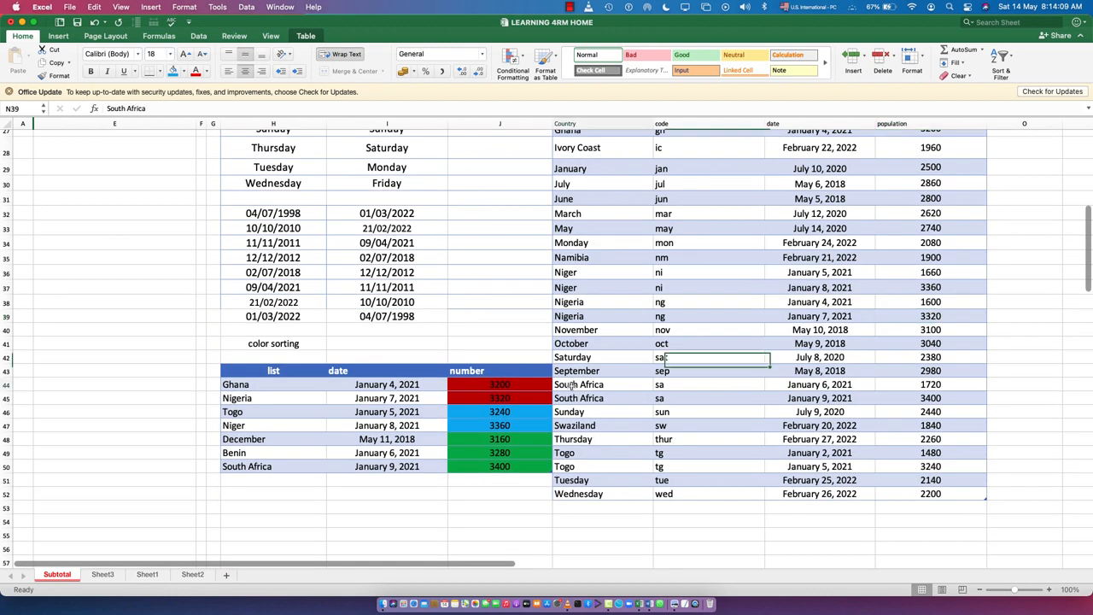
{"action": "left_click", "coordinate": [823, 386]}
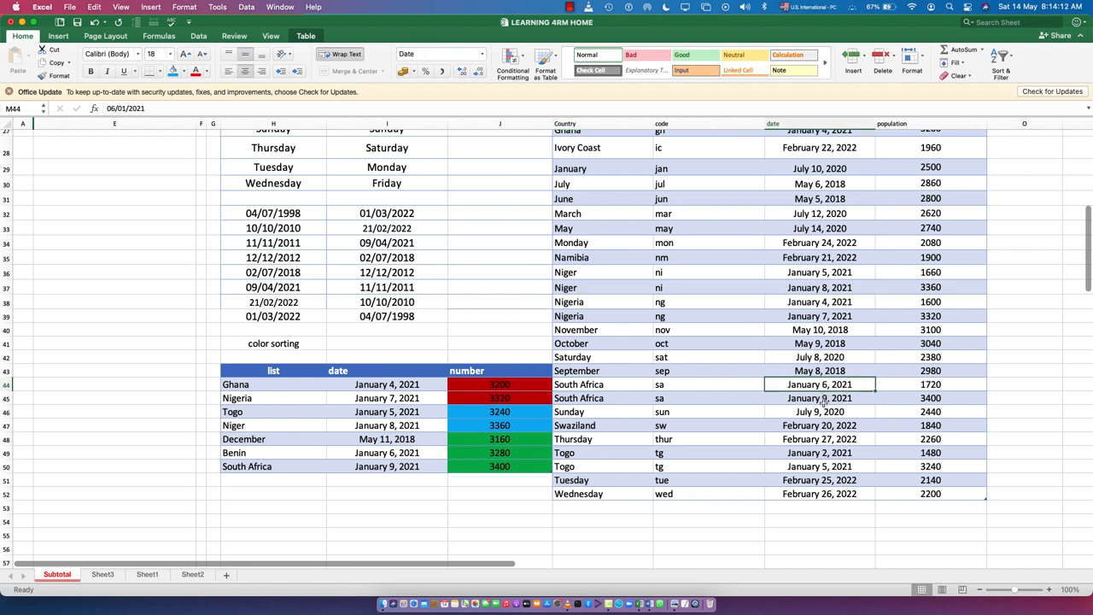
{"action": "left_click", "coordinate": [823, 400]}
{"action": "left_click", "coordinate": [934, 386]}
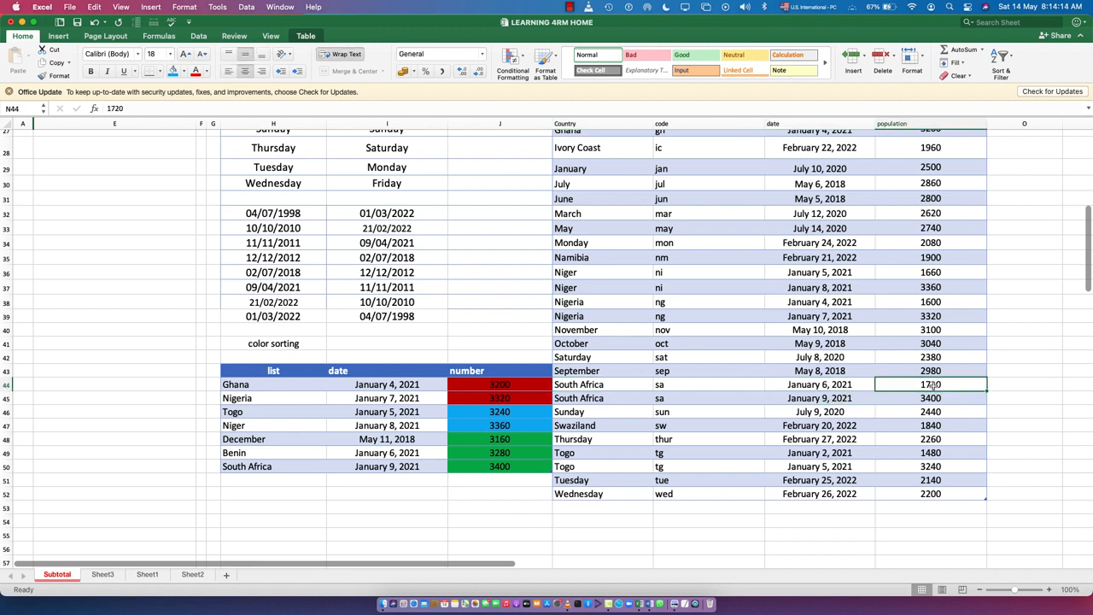
{"action": "left_click", "coordinate": [934, 399]}
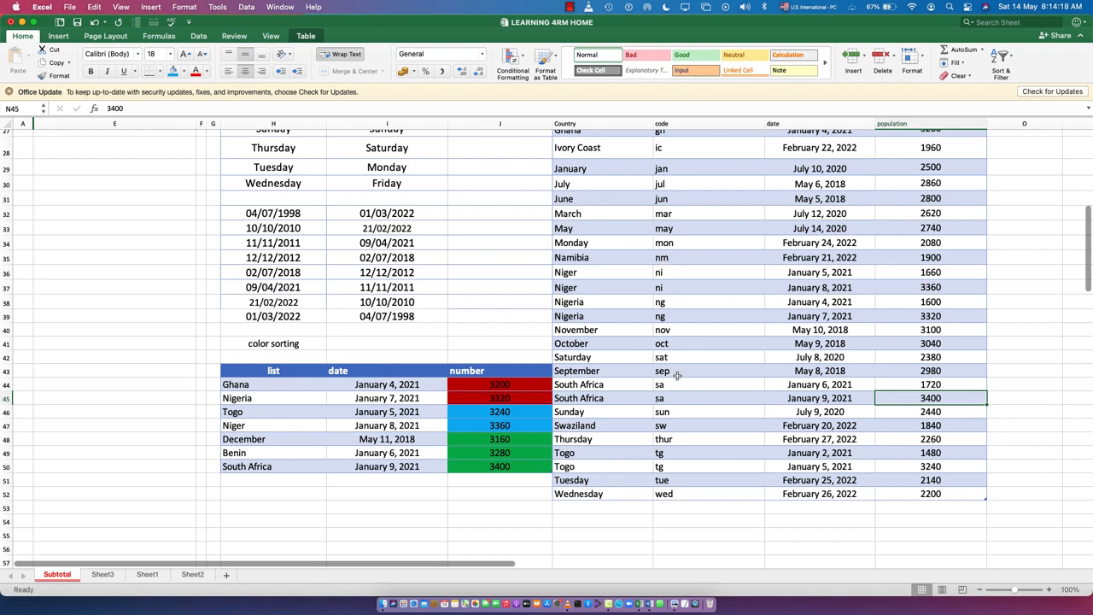
Check the date and population of the January row in the multi column sorting table
{"action": "scroll", "coordinate": [762, 256], "scroll_direction": "up", "scroll_amount": 3}
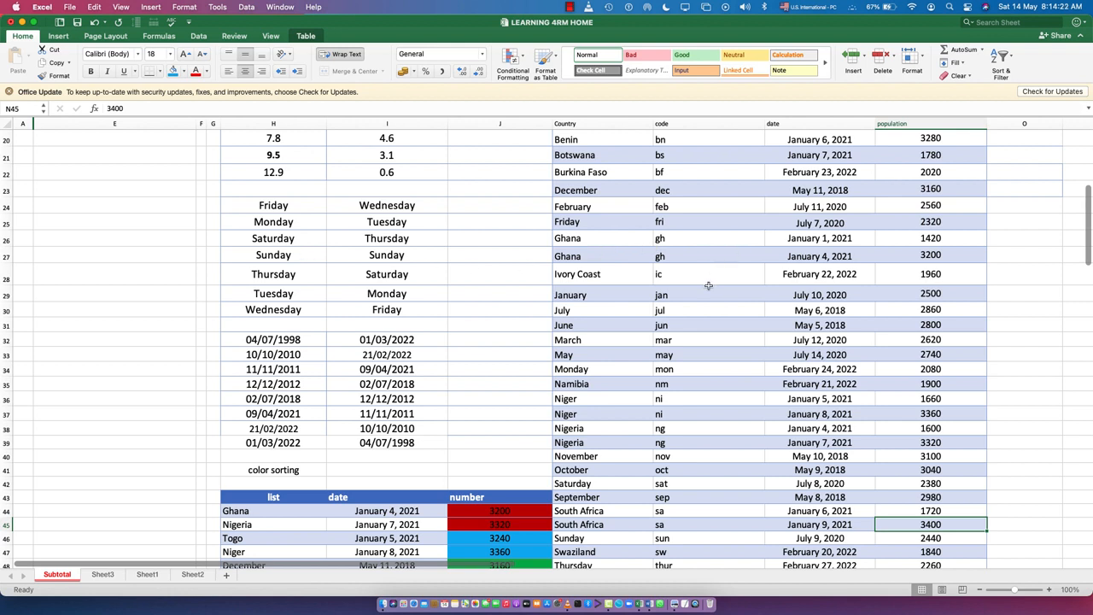
{"action": "left_click", "coordinate": [602, 311]}
{"action": "left_click", "coordinate": [807, 295]}
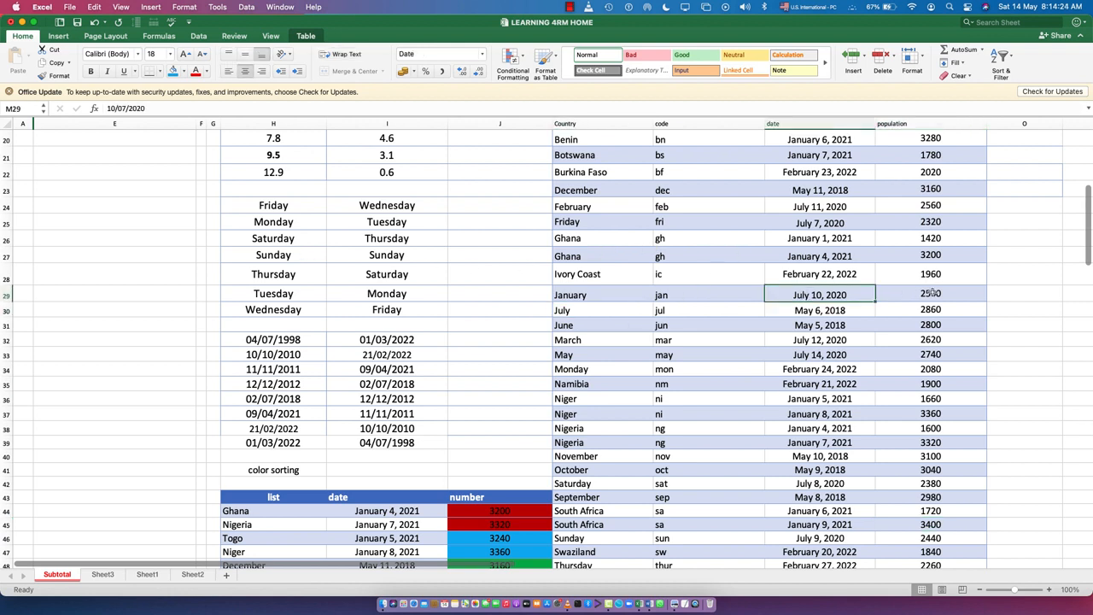
{"action": "key", "text": "Right"}
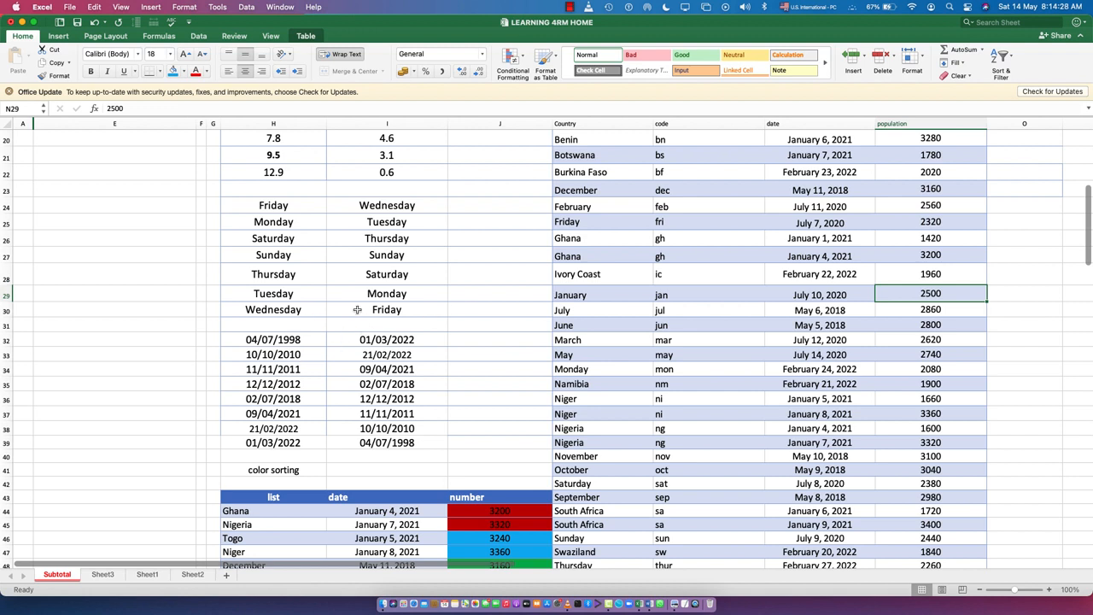
Review the sort by color and multi column sorting entries in the topic list beside the sorted data
{"action": "scroll", "coordinate": [300, 322], "scroll_direction": "up", "scroll_amount": 5}
{"action": "scroll", "coordinate": [300, 322], "scroll_direction": "up", "scroll_amount": 4}
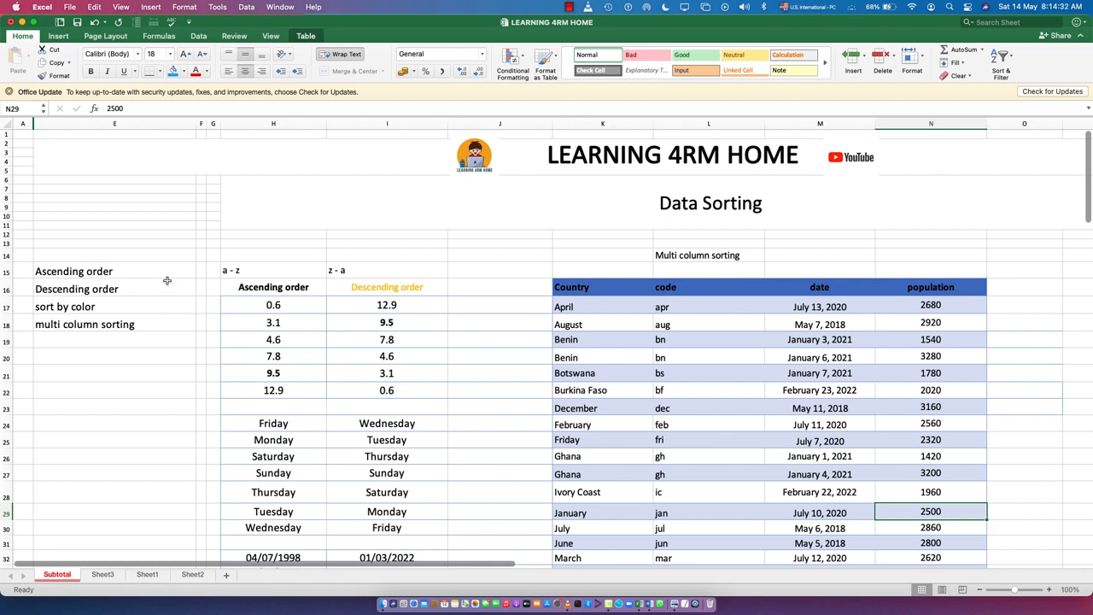
{"action": "left_click", "coordinate": [62, 312]}
{"action": "left_click", "coordinate": [89, 328]}
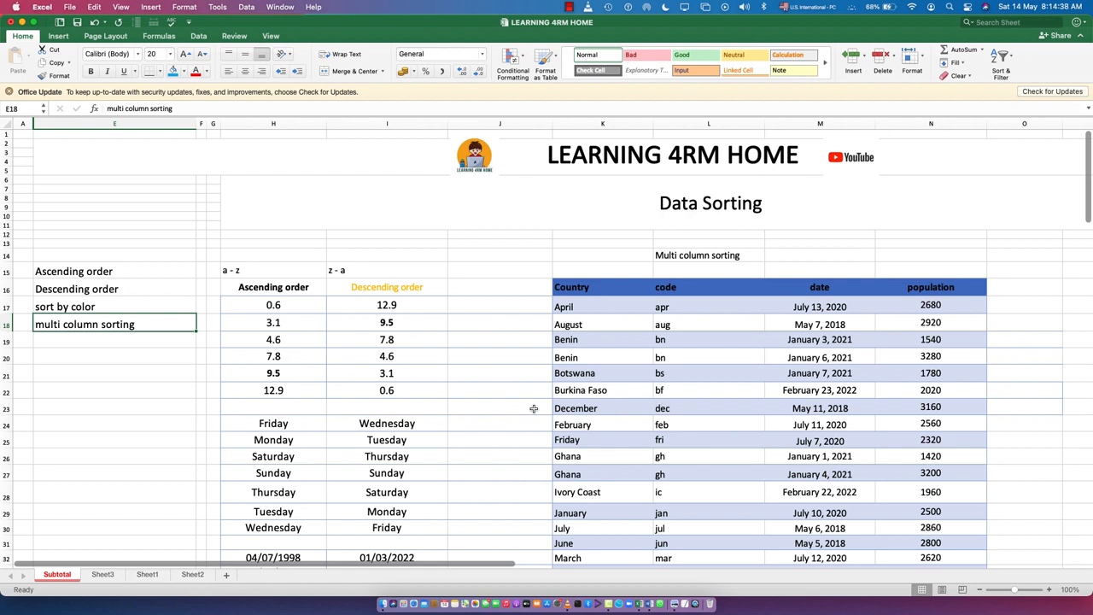
{"action": "scroll", "coordinate": [528, 407], "scroll_direction": "down", "scroll_amount": 3}
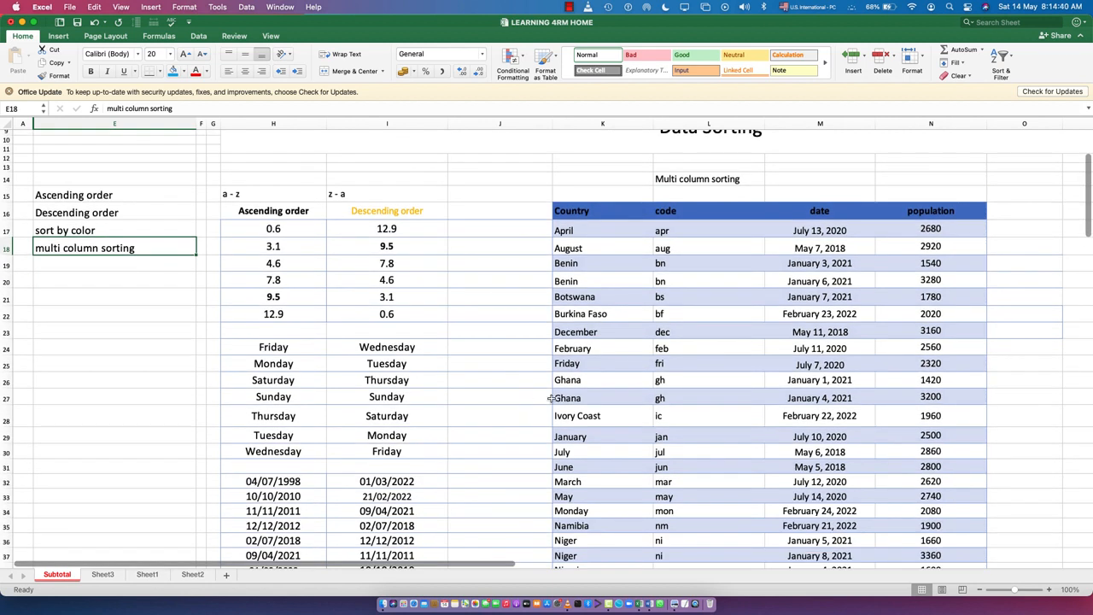
{"action": "scroll", "coordinate": [551, 398], "scroll_direction": "up", "scroll_amount": 3}
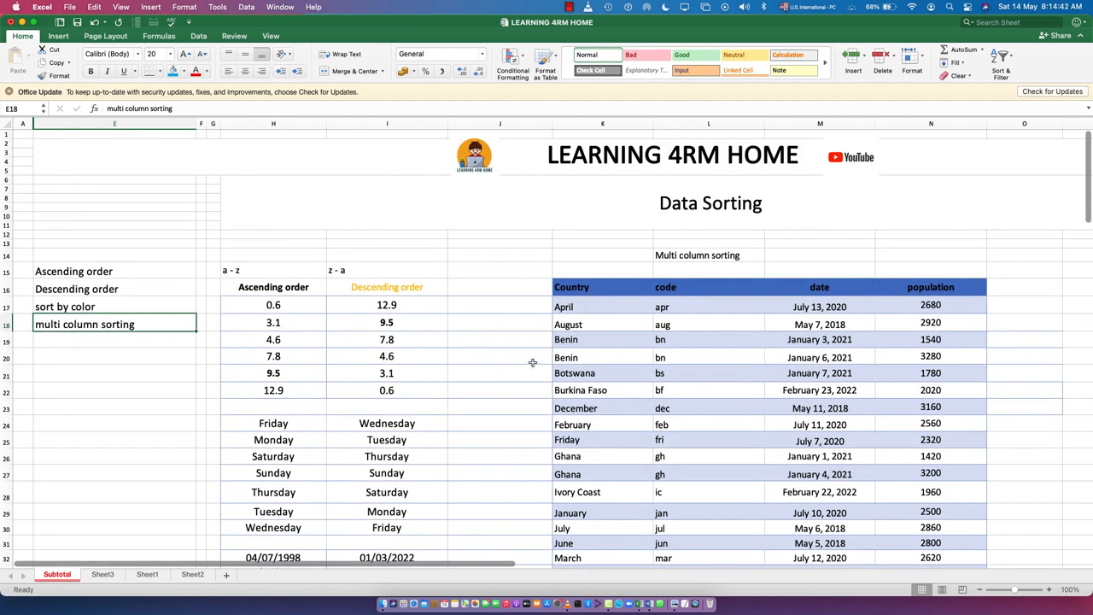